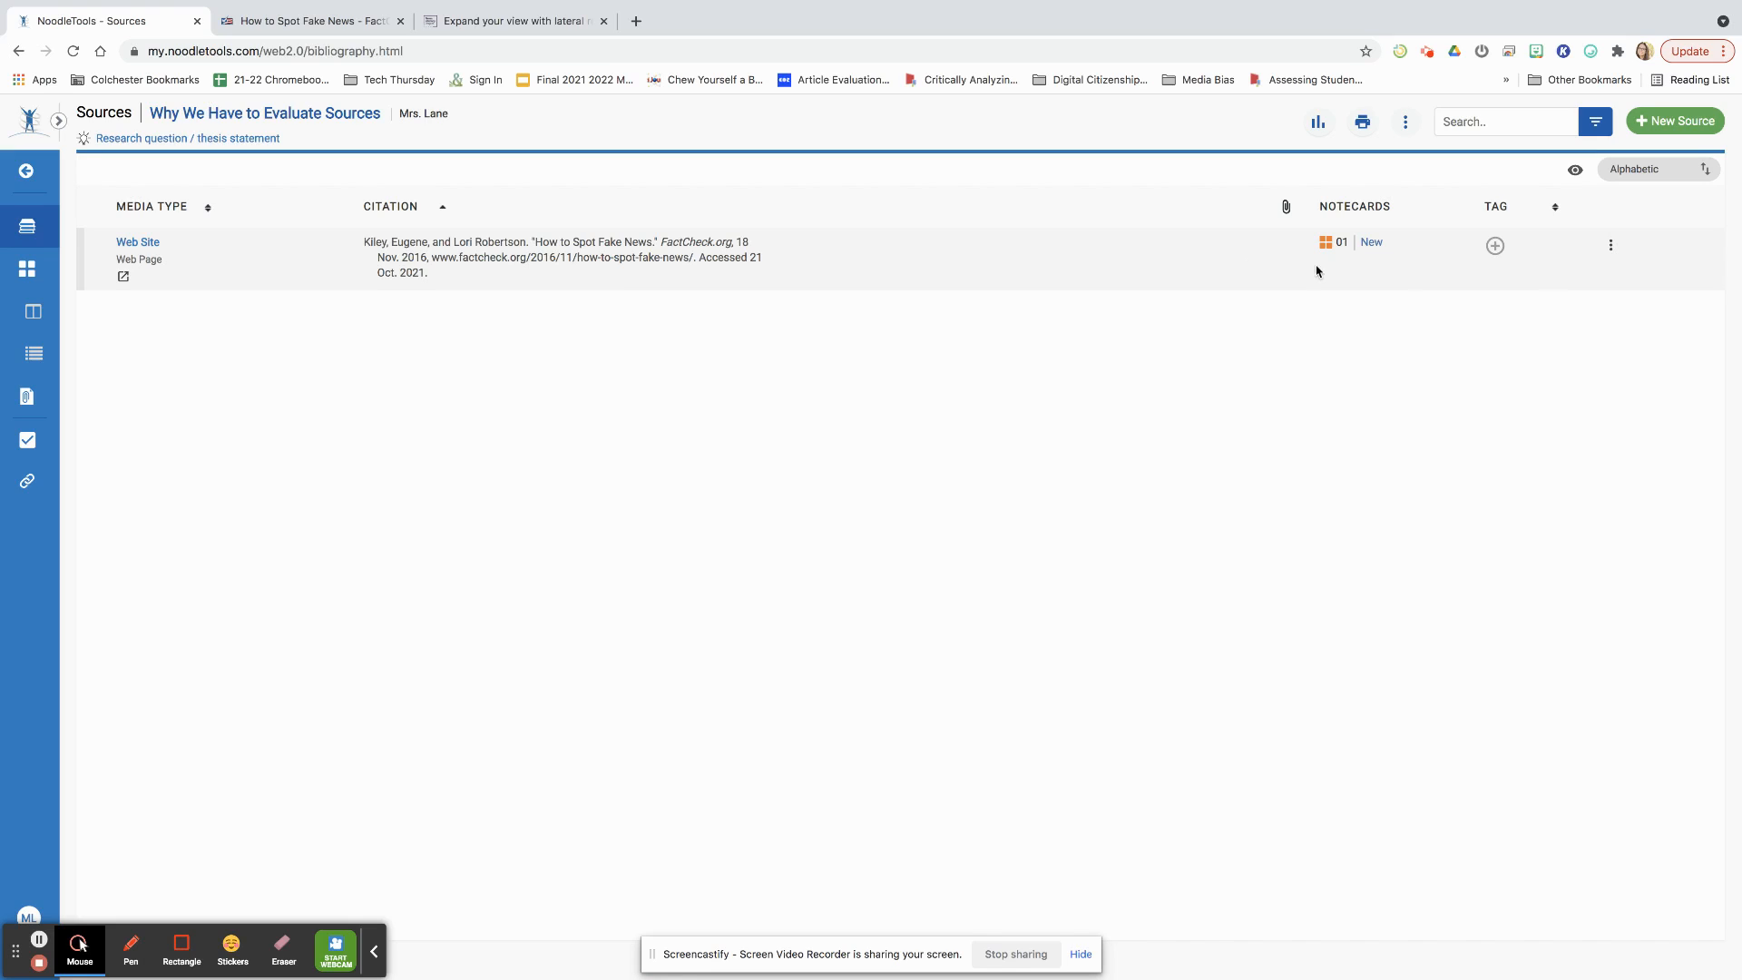
Create a new citation for a Web Page source accessed on a website
click(1684, 122)
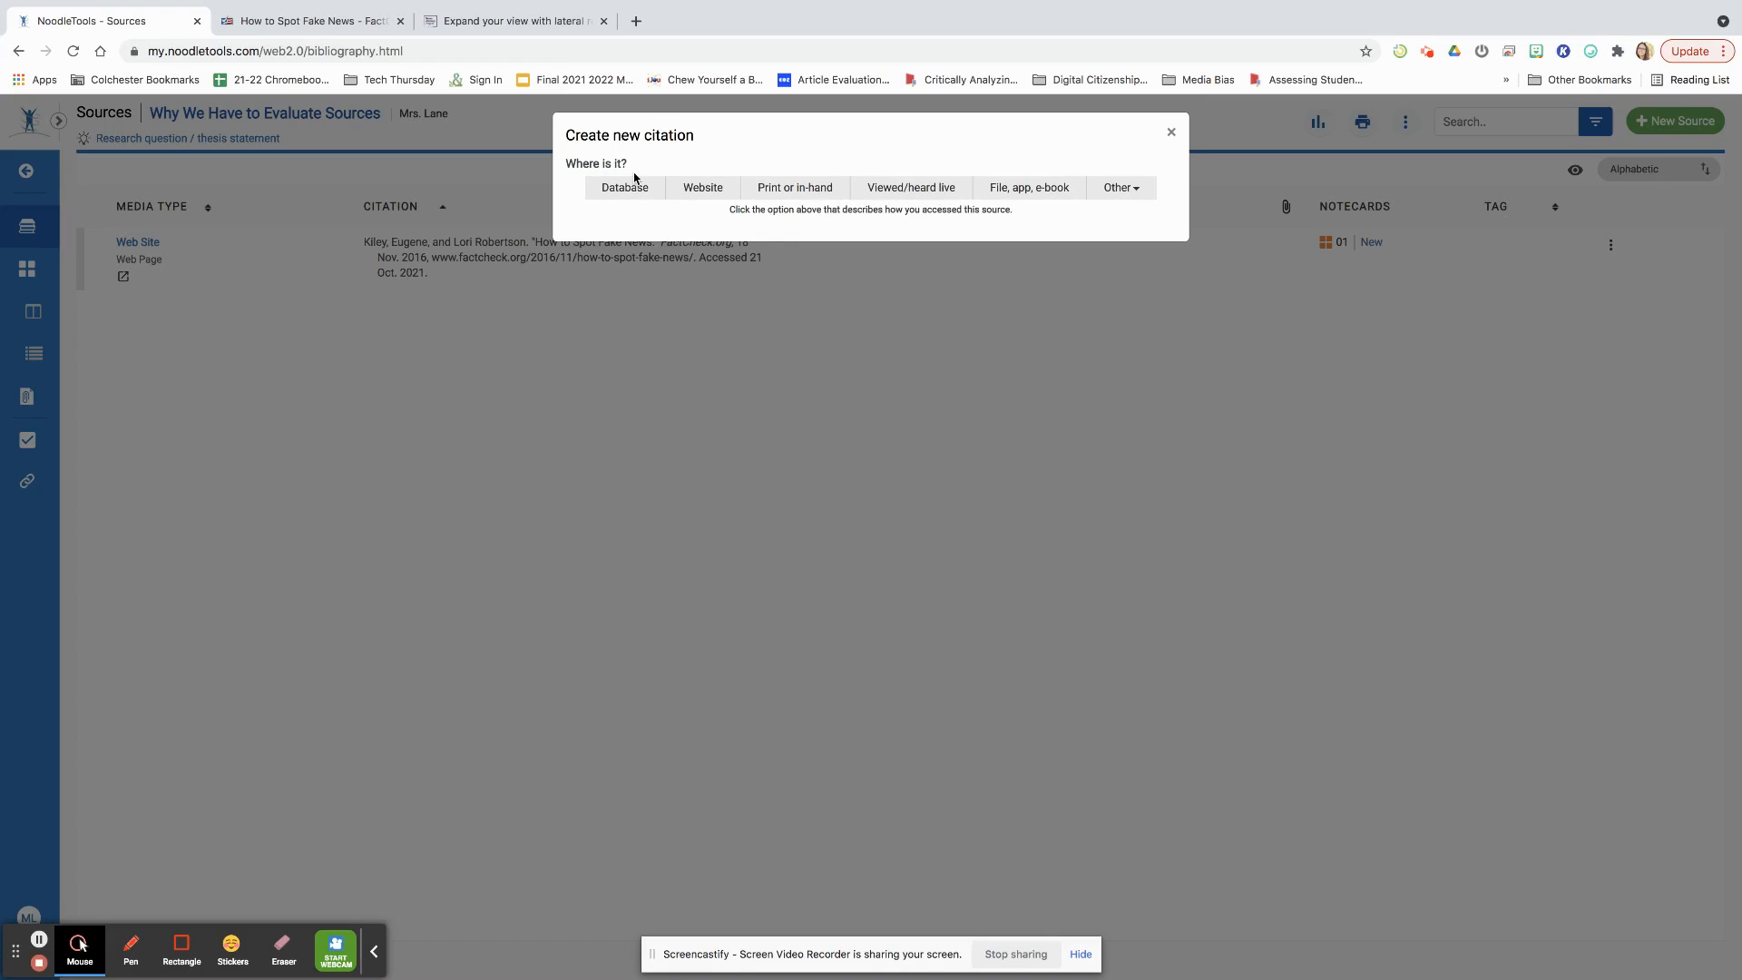
click(698, 196)
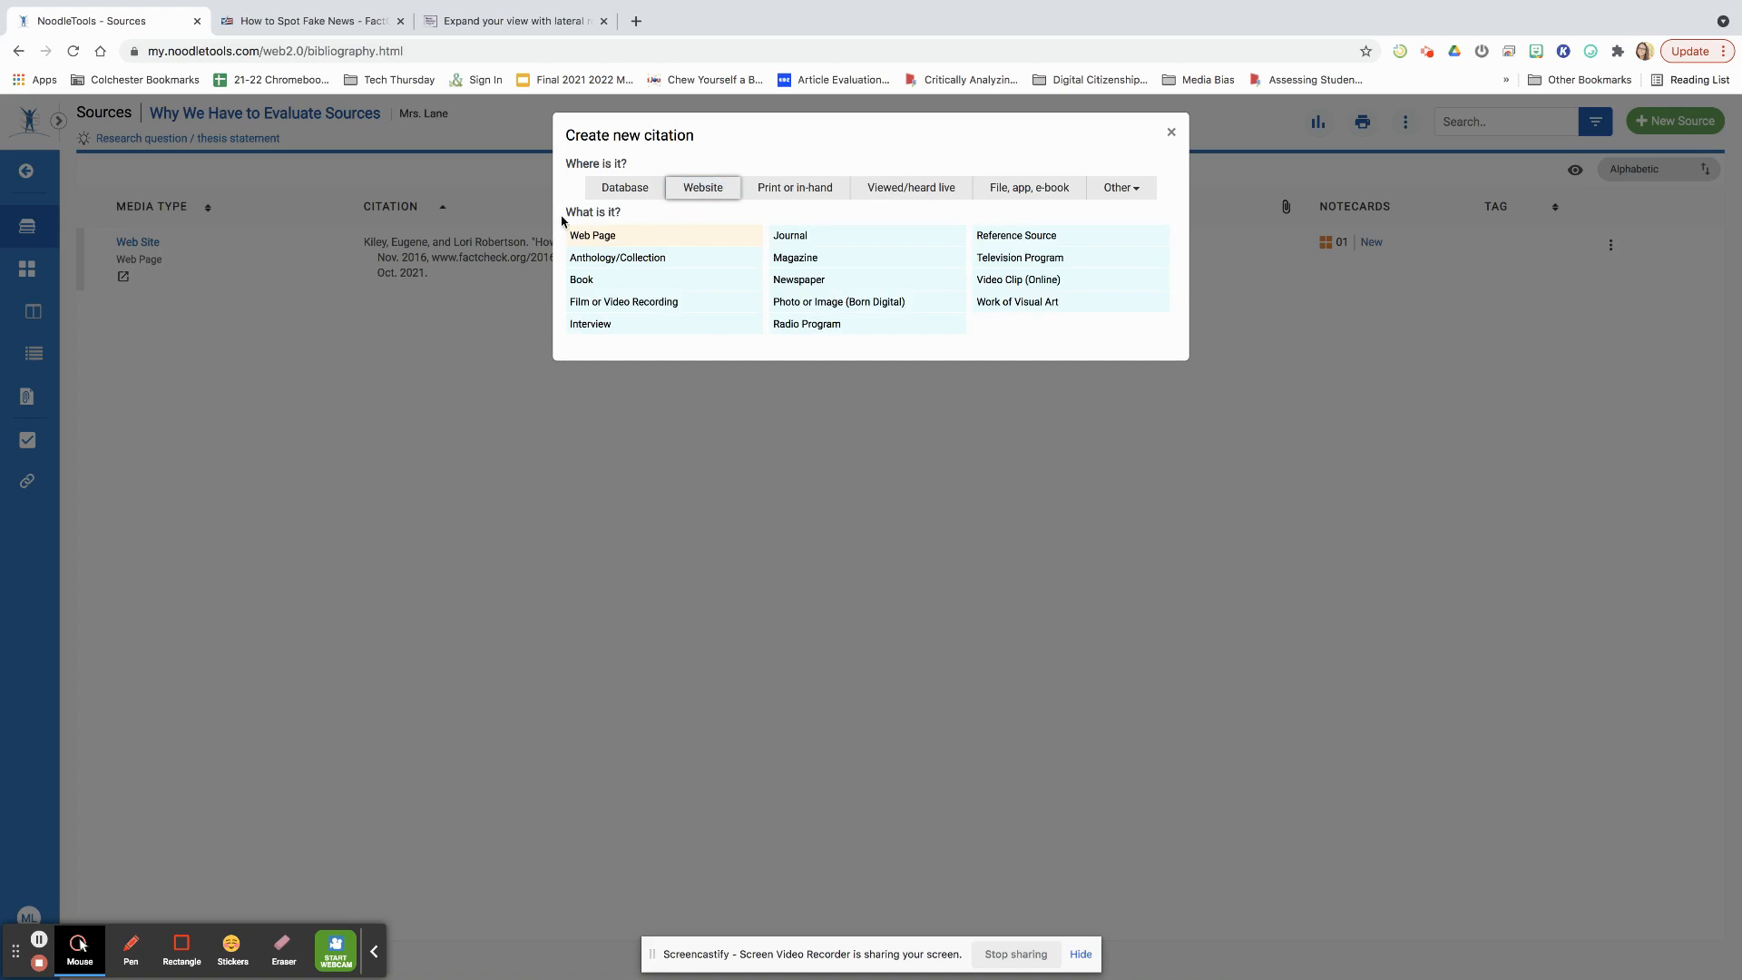
click(624, 237)
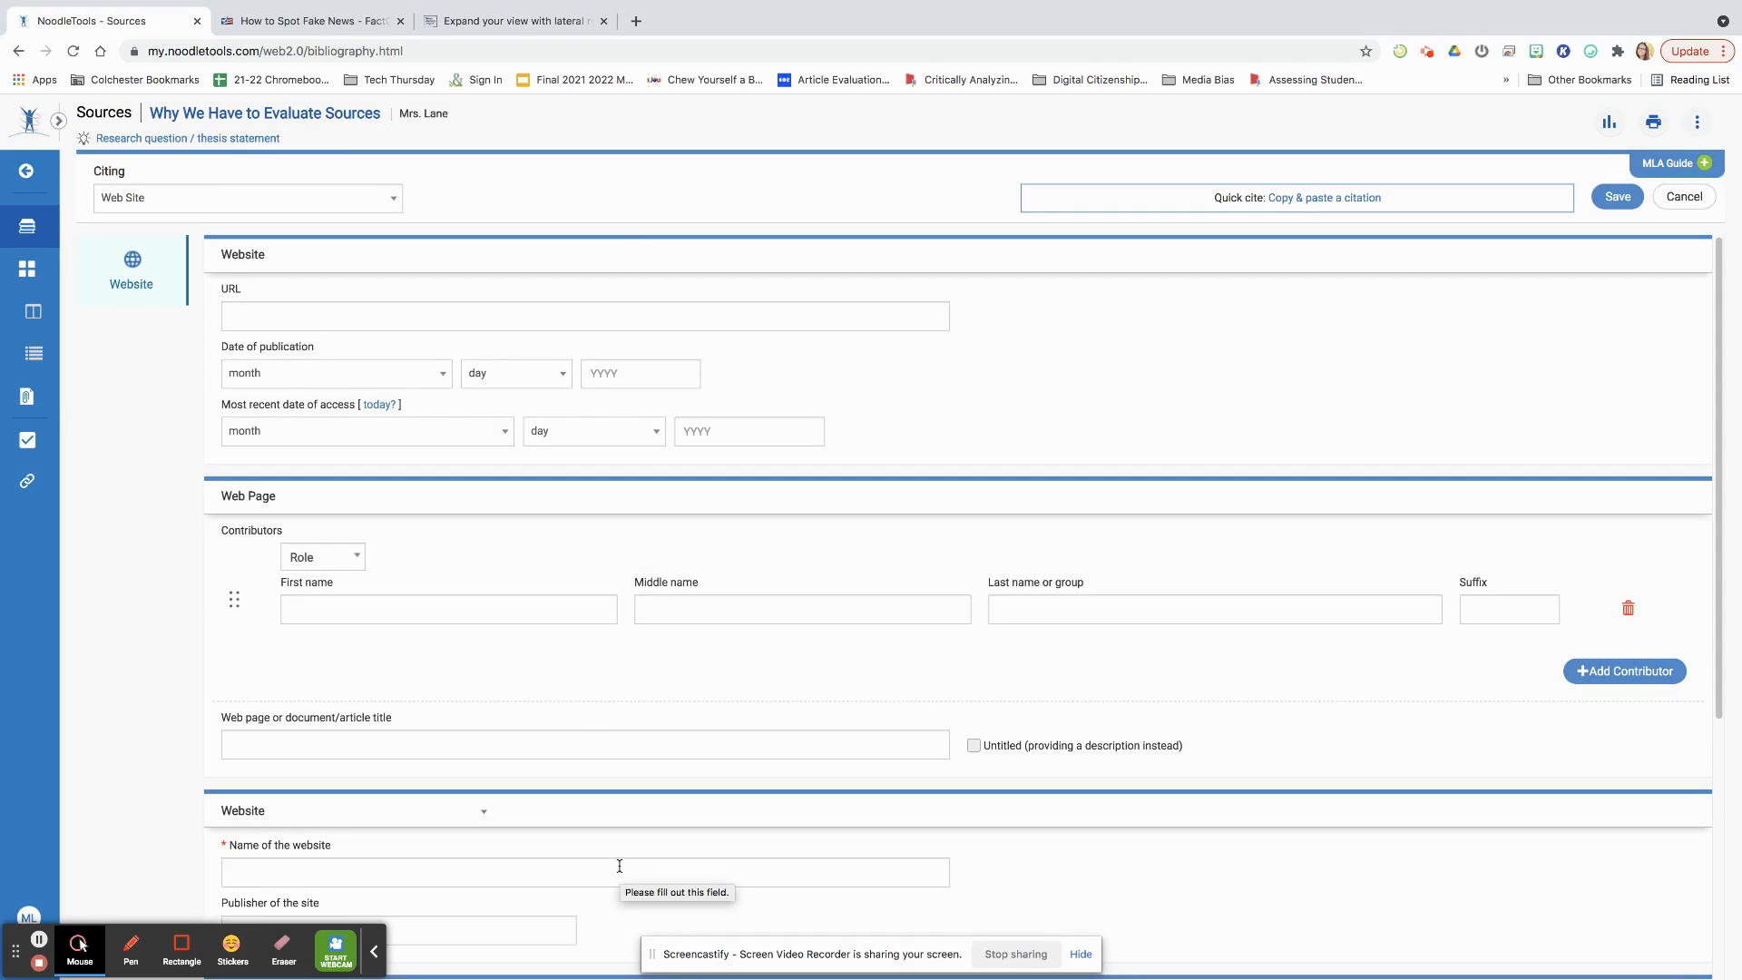
Copy the address of the News Literacy Project article on lateral reading into the citation's URL field
click(534, 19)
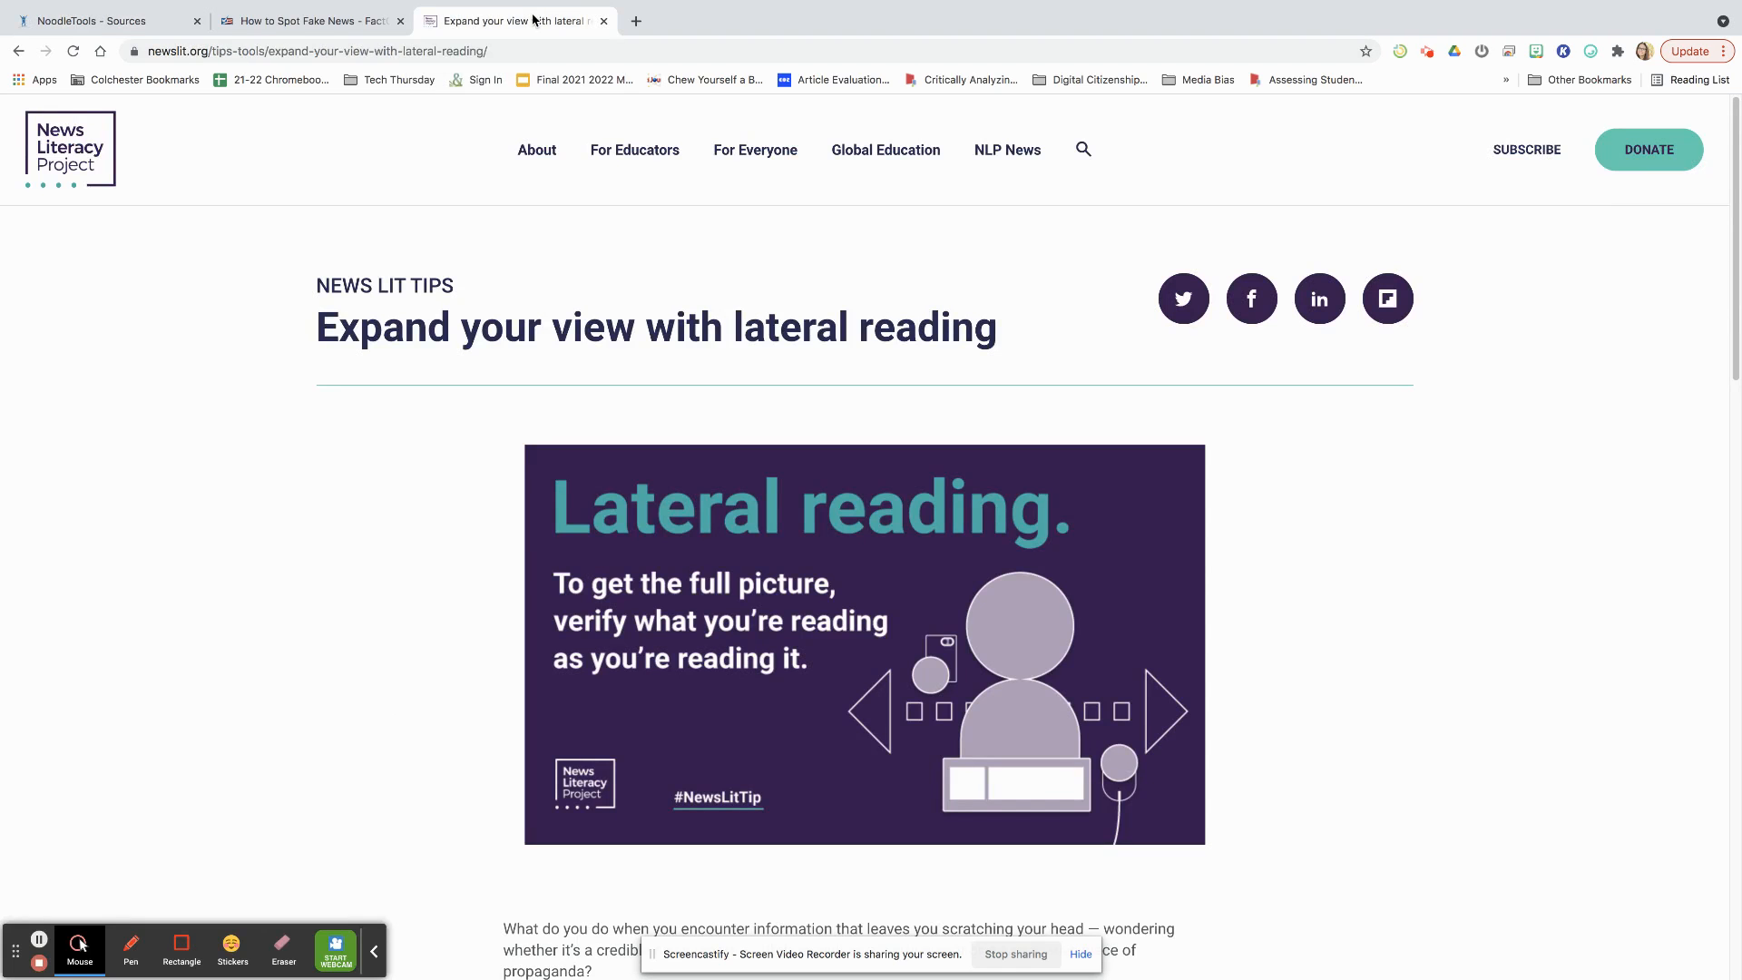
click(118, 21)
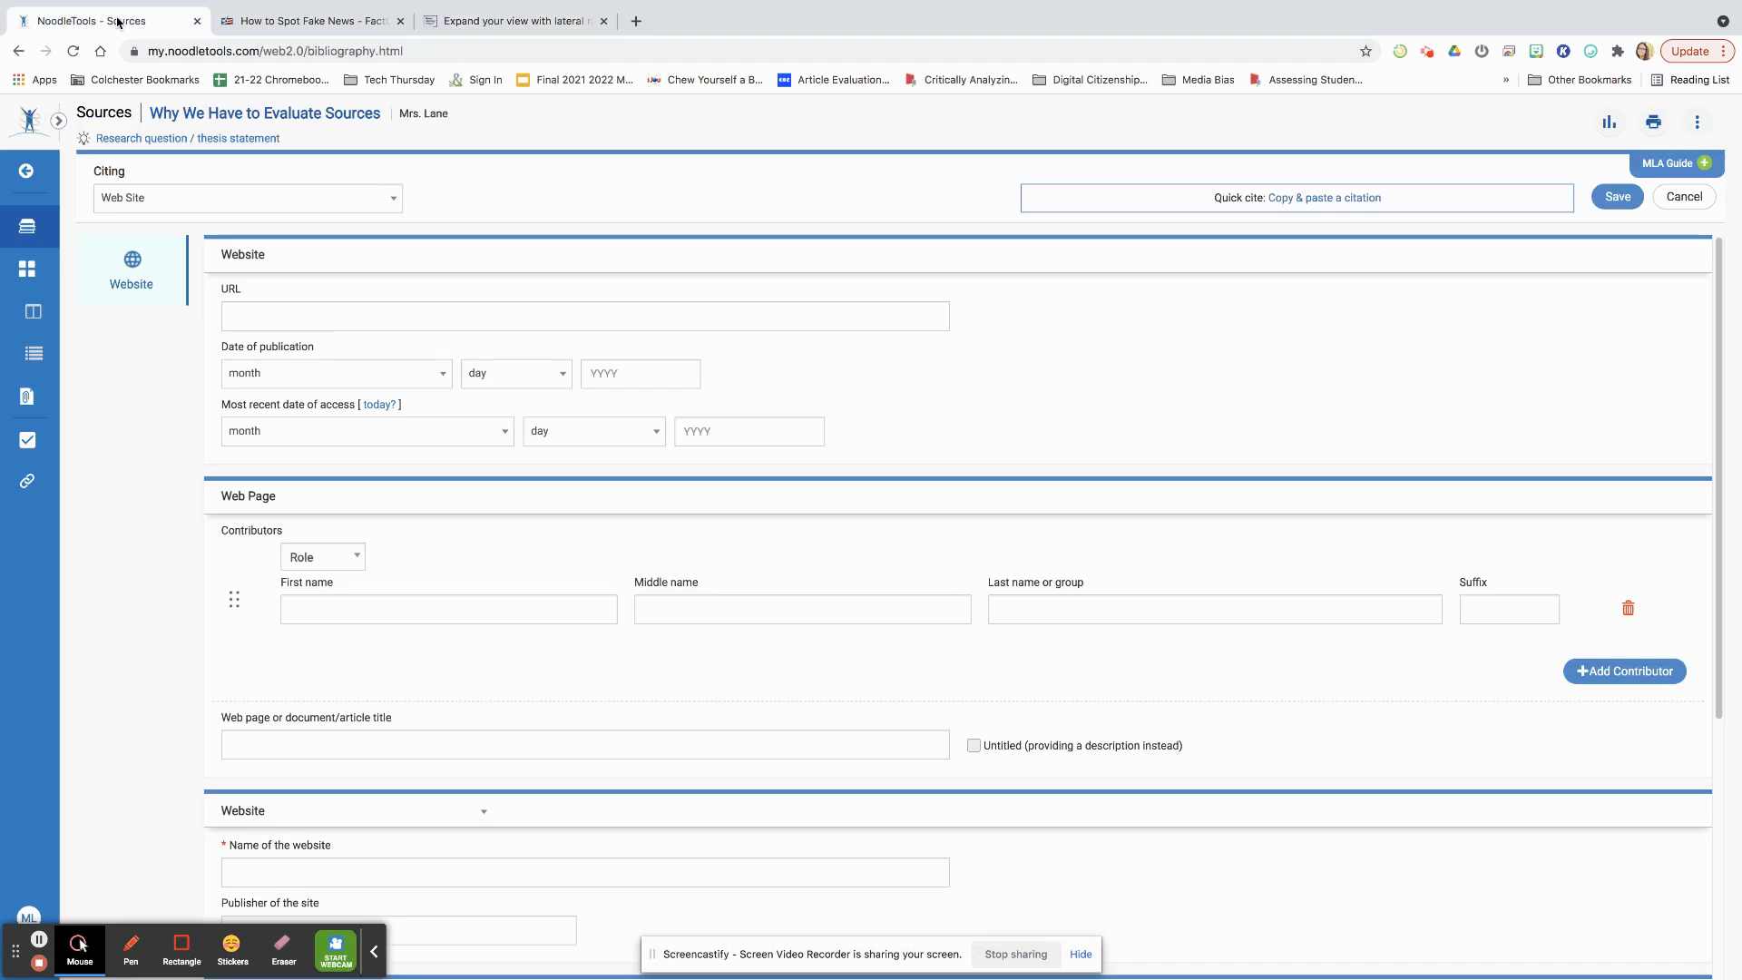
click(508, 20)
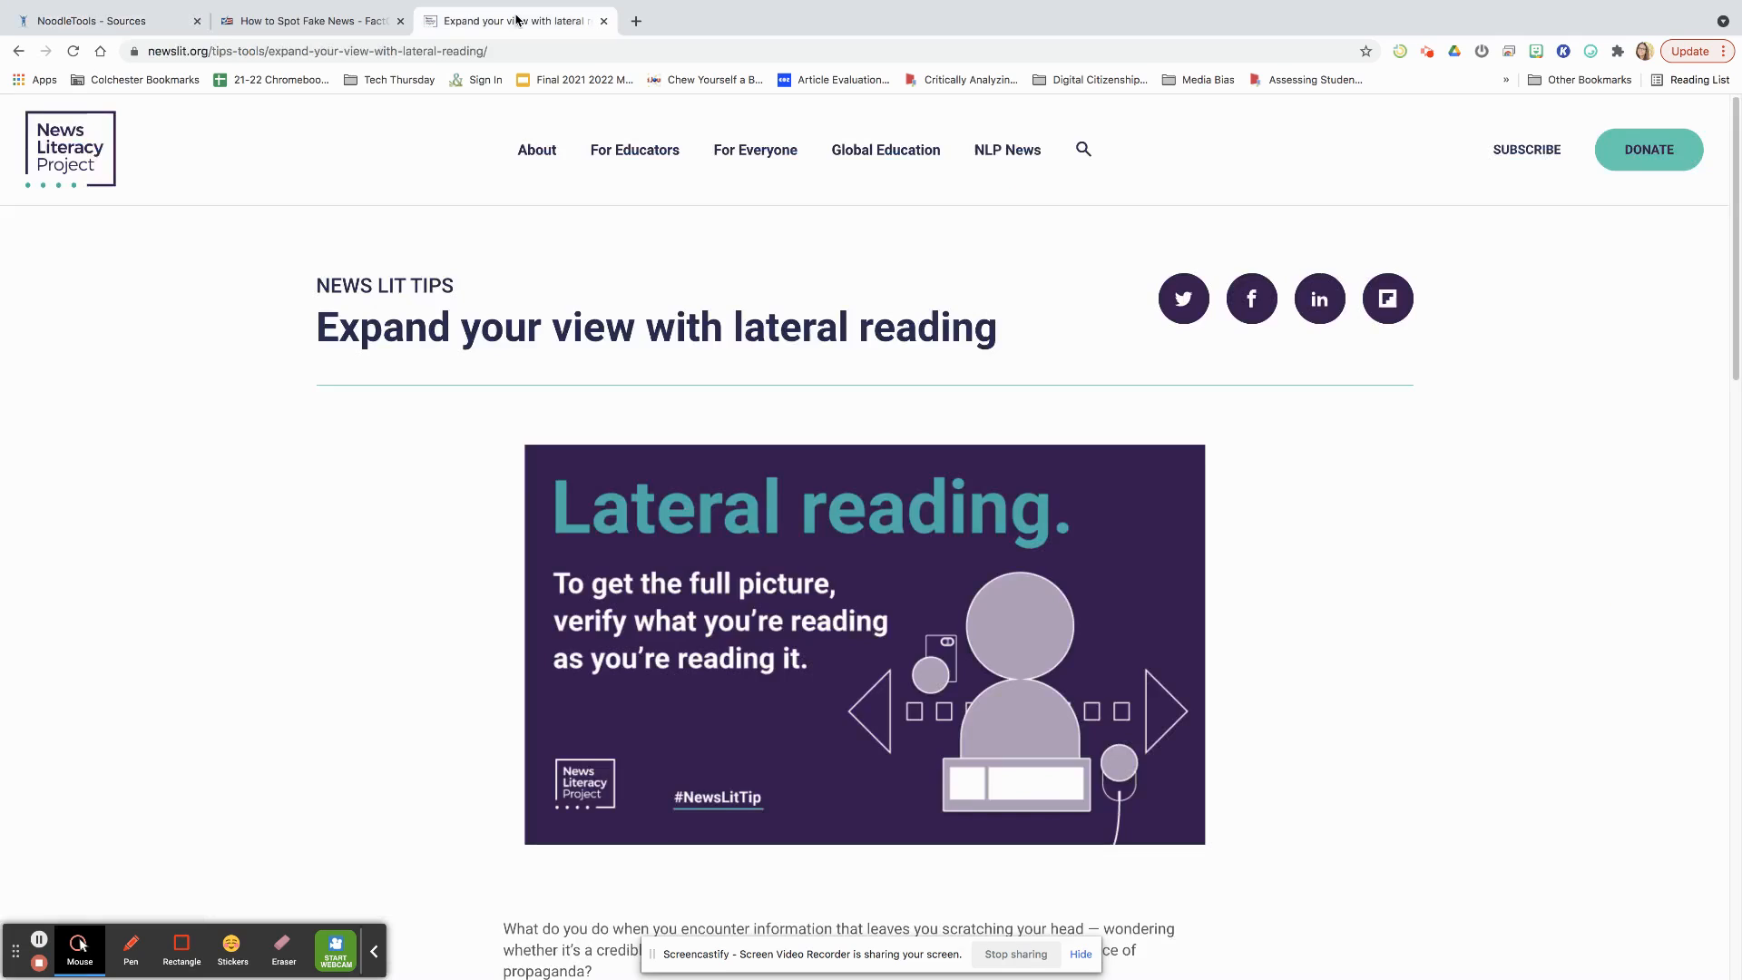
click(379, 57)
key(ctrl+c)
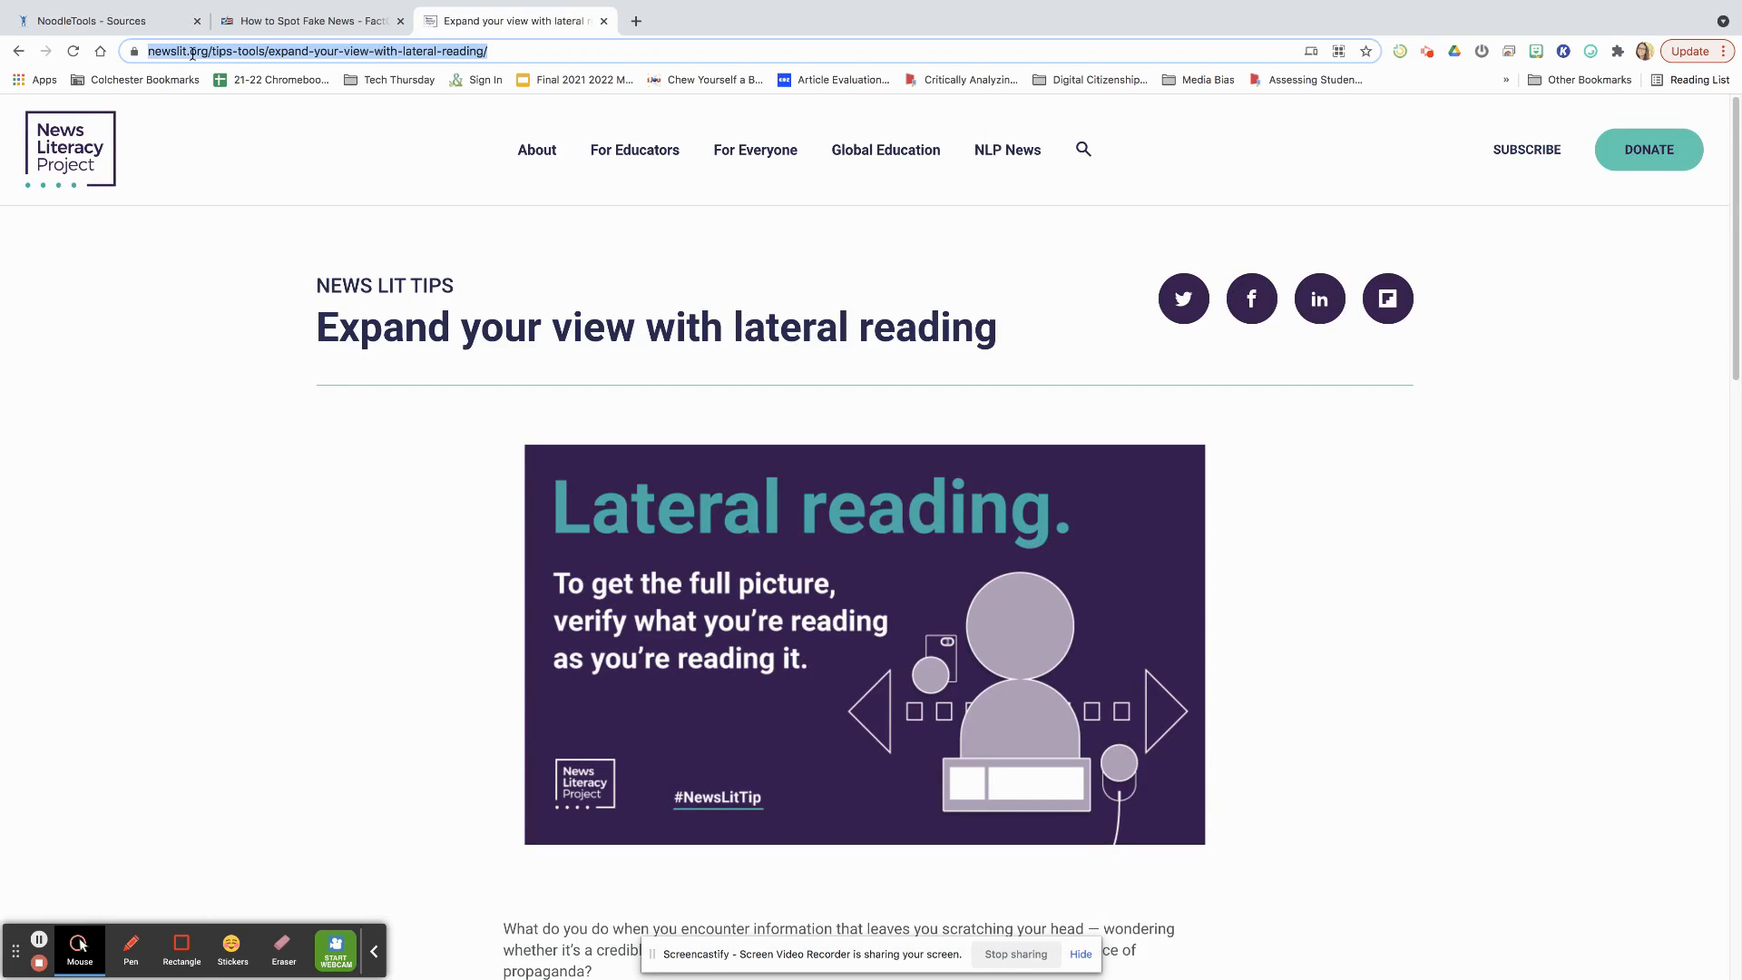
click(122, 21)
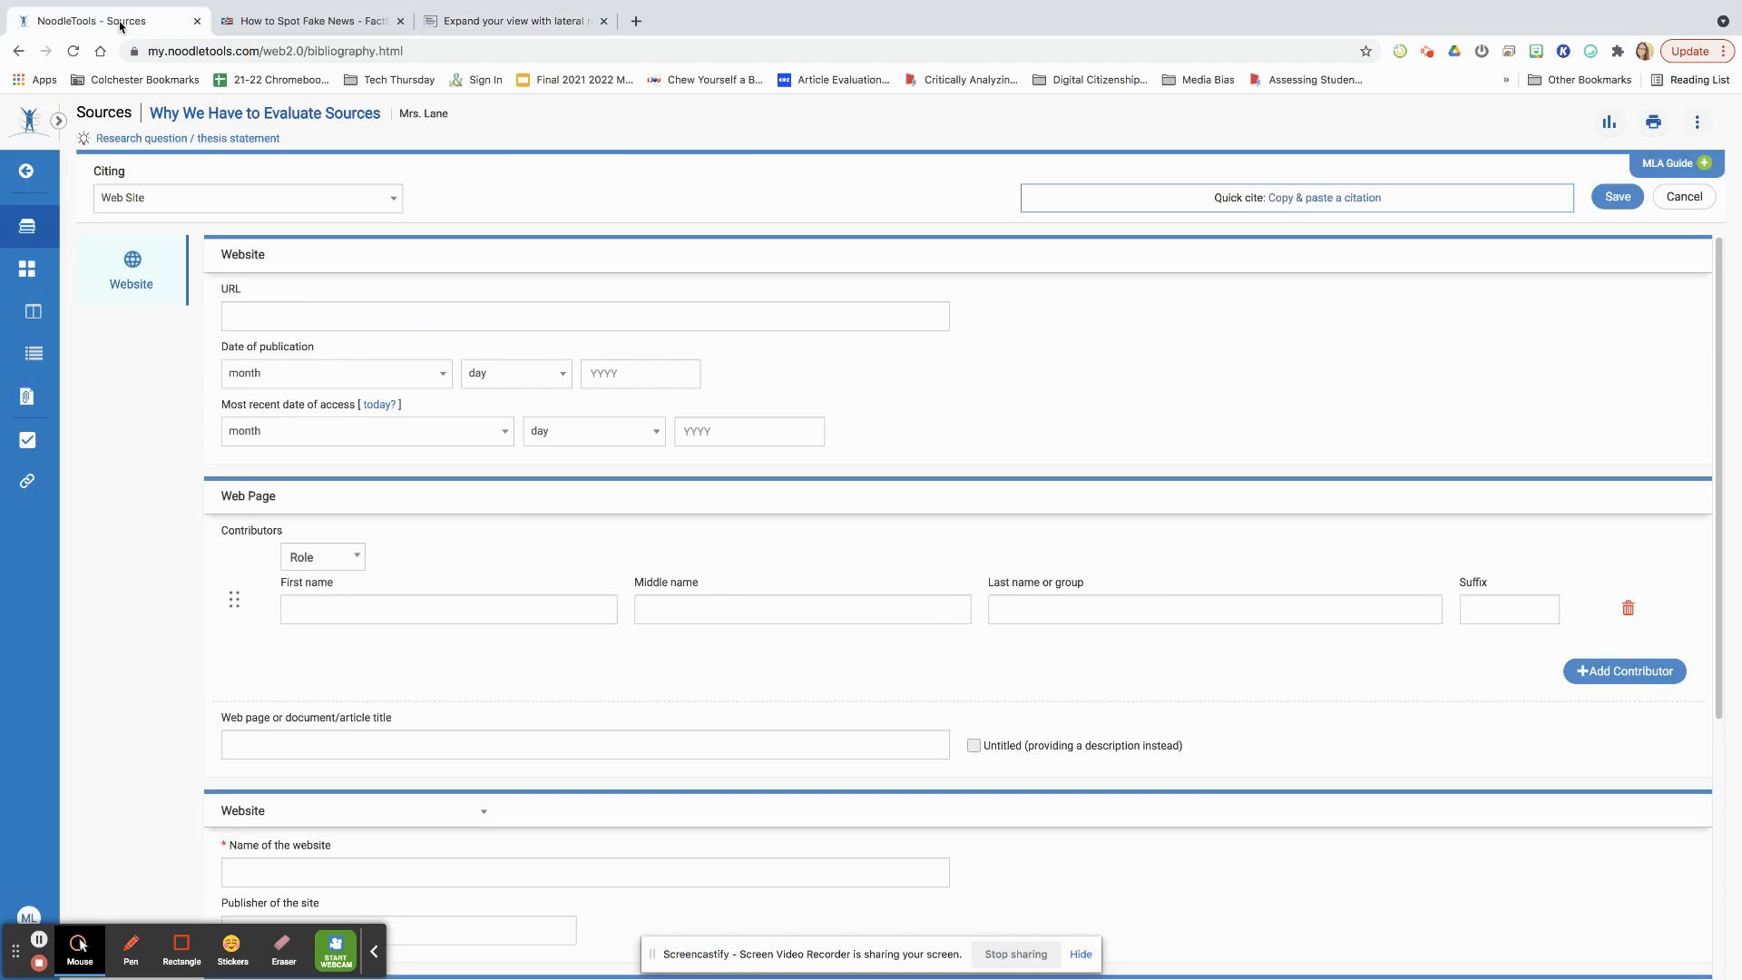
click(274, 313)
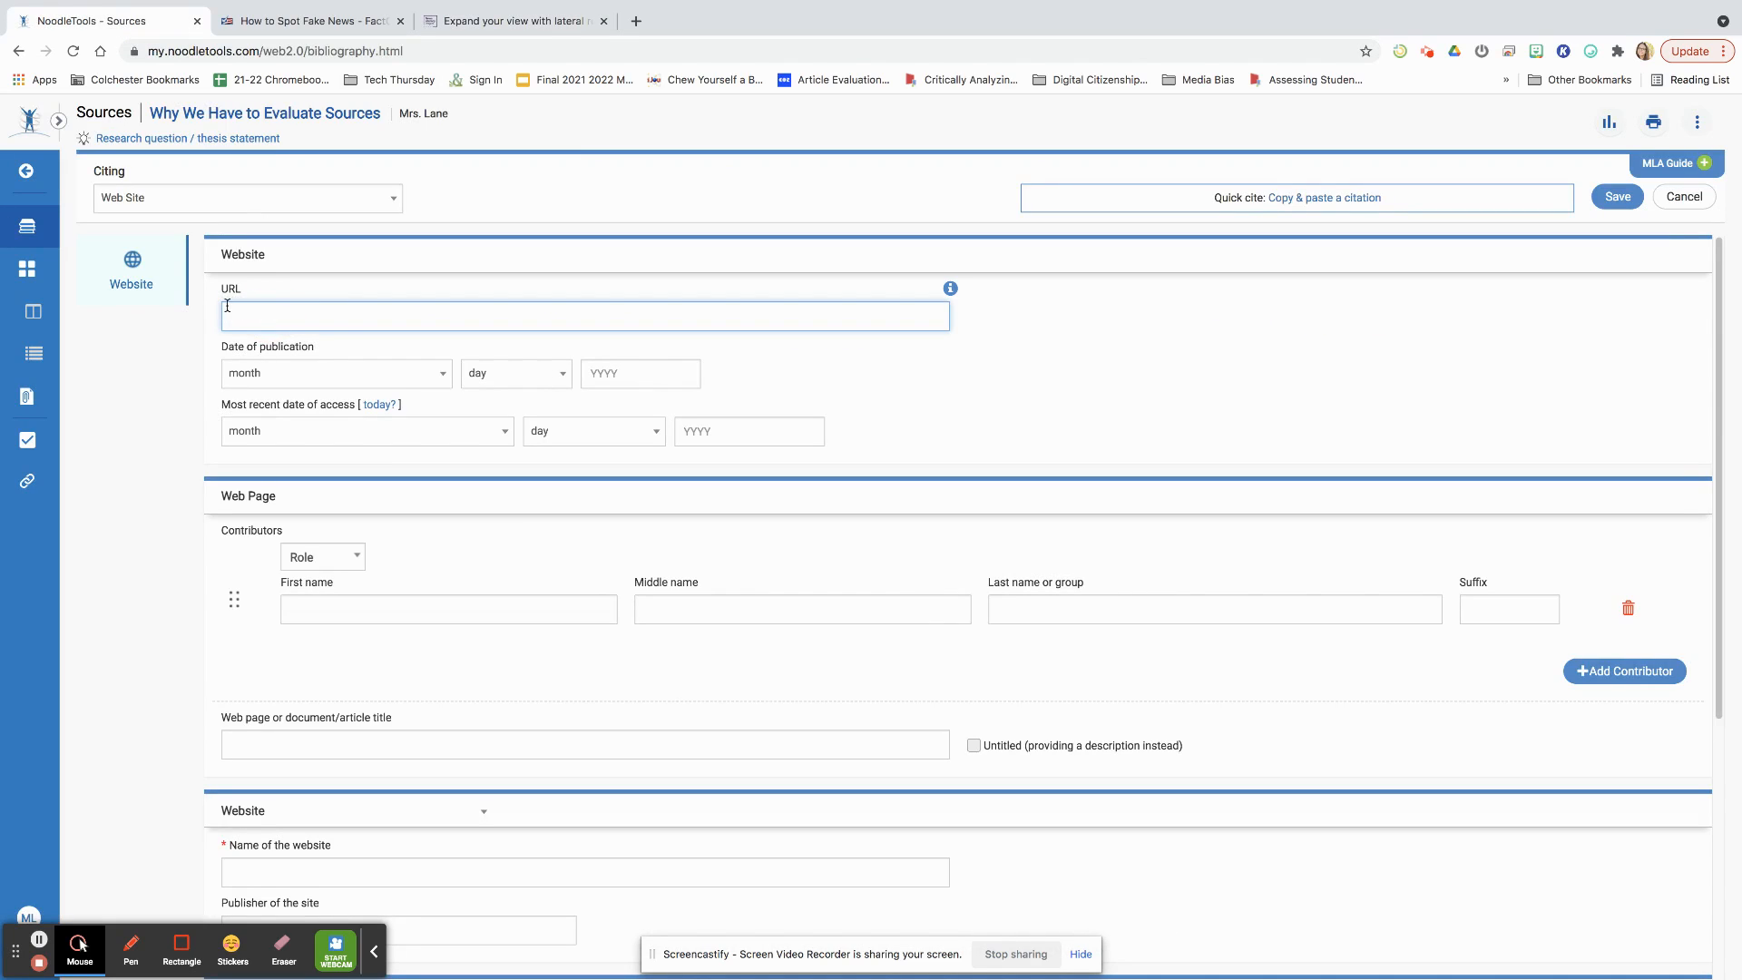
key(ctrl+v)
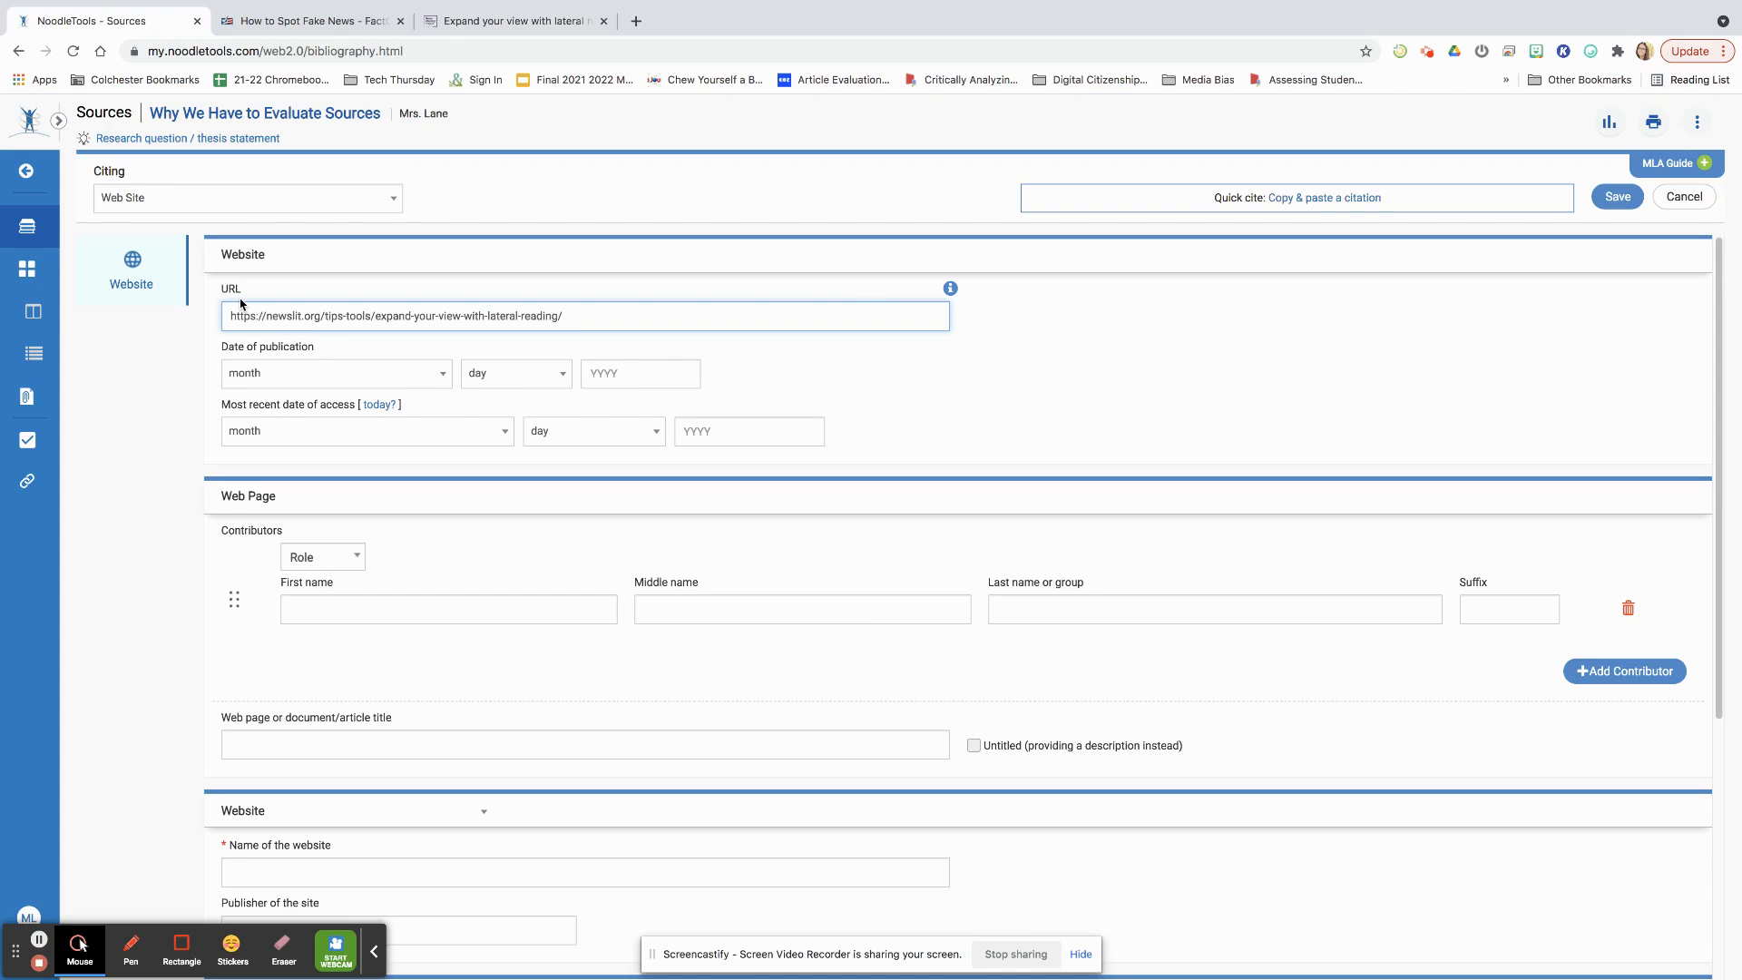
Look through the article for its publication date, set the publication year to 2021 and fill the access date with today's date
click(467, 21)
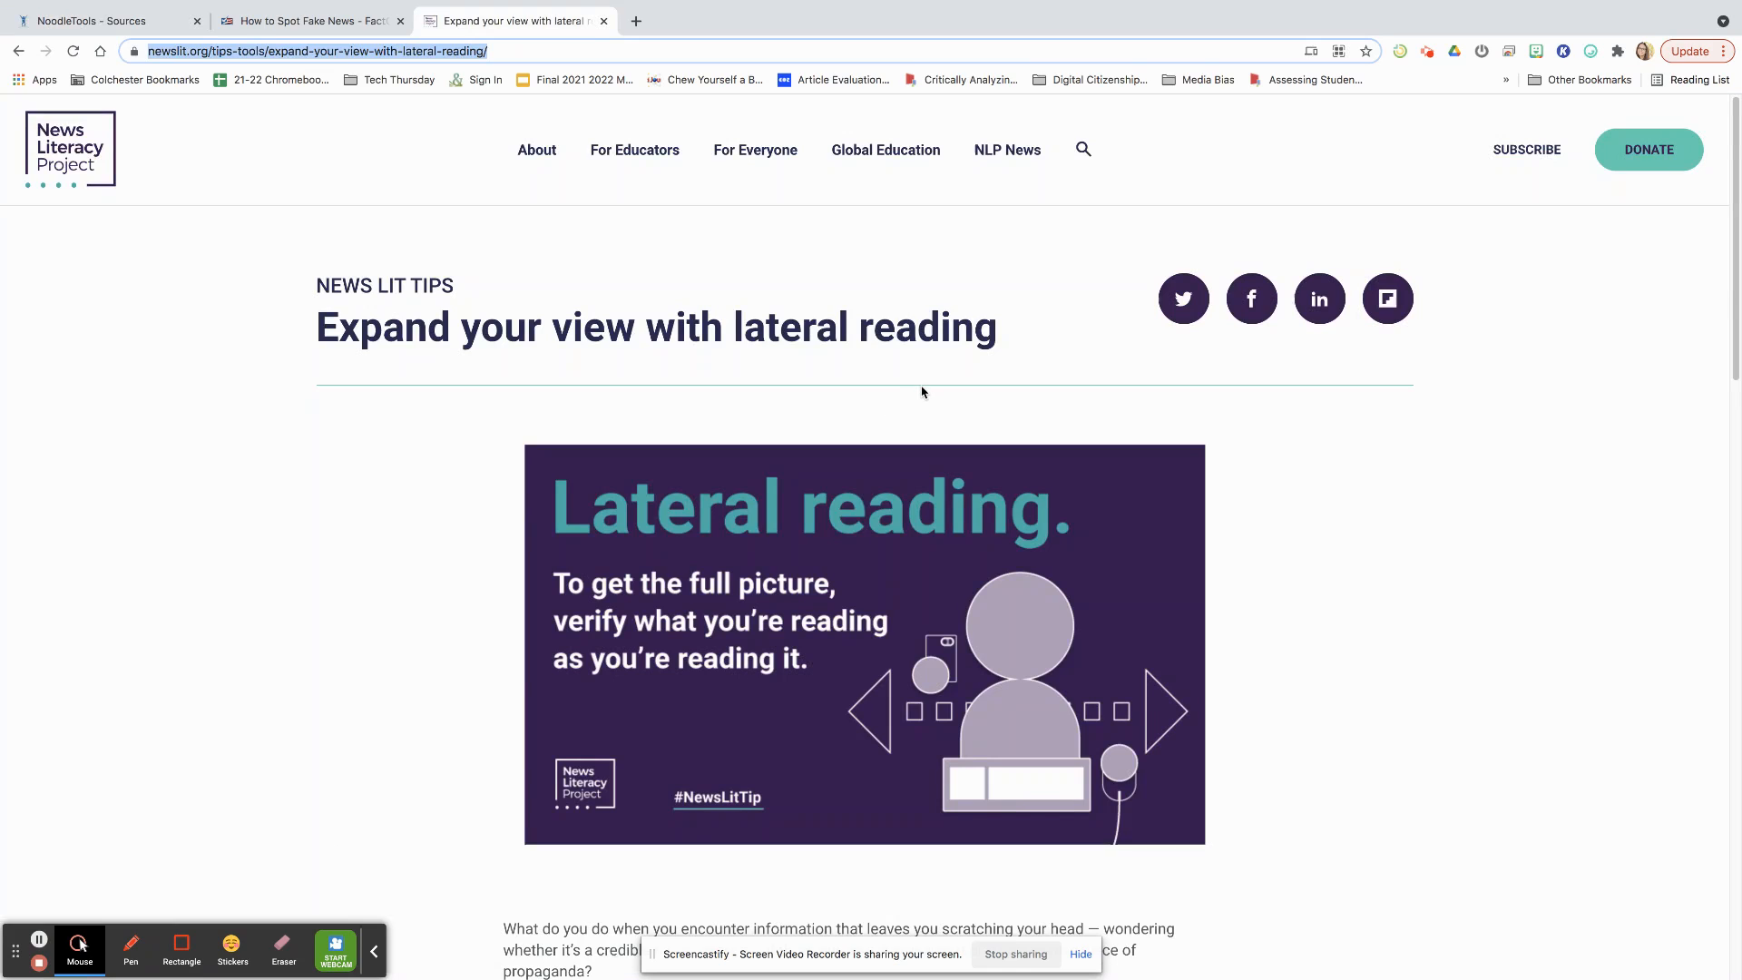
scroll(929, 401, down, 5)
scroll(929, 401, down, 5)
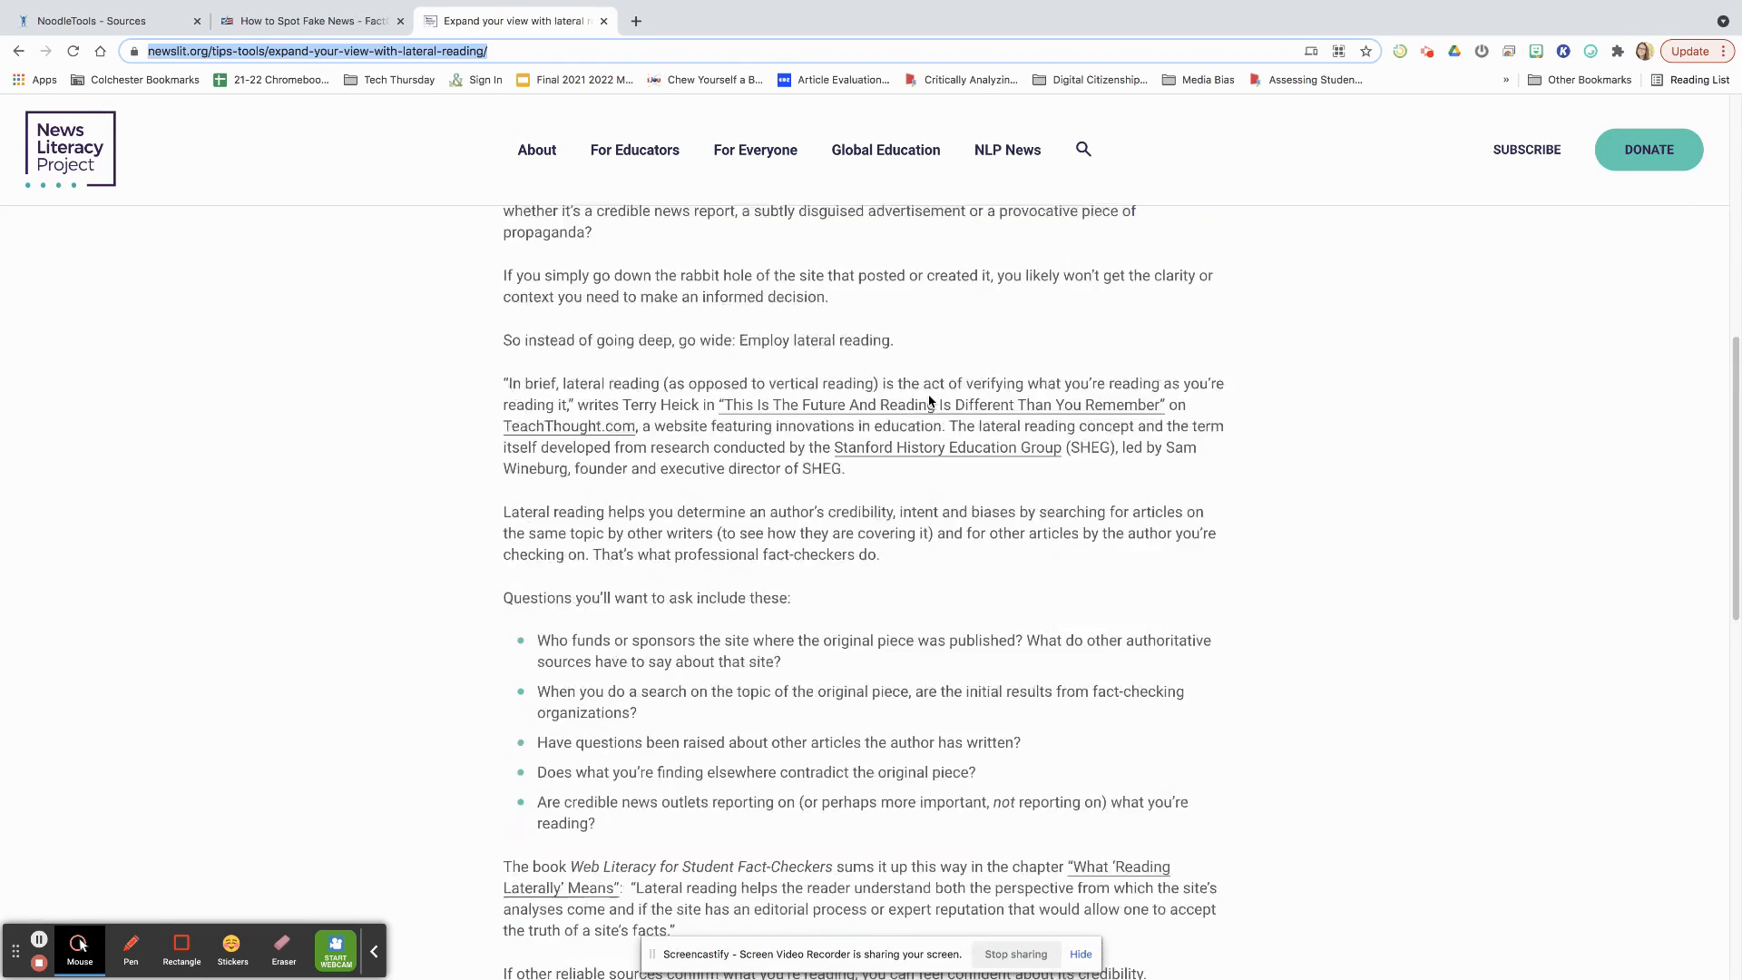
scroll(929, 401, down, 10)
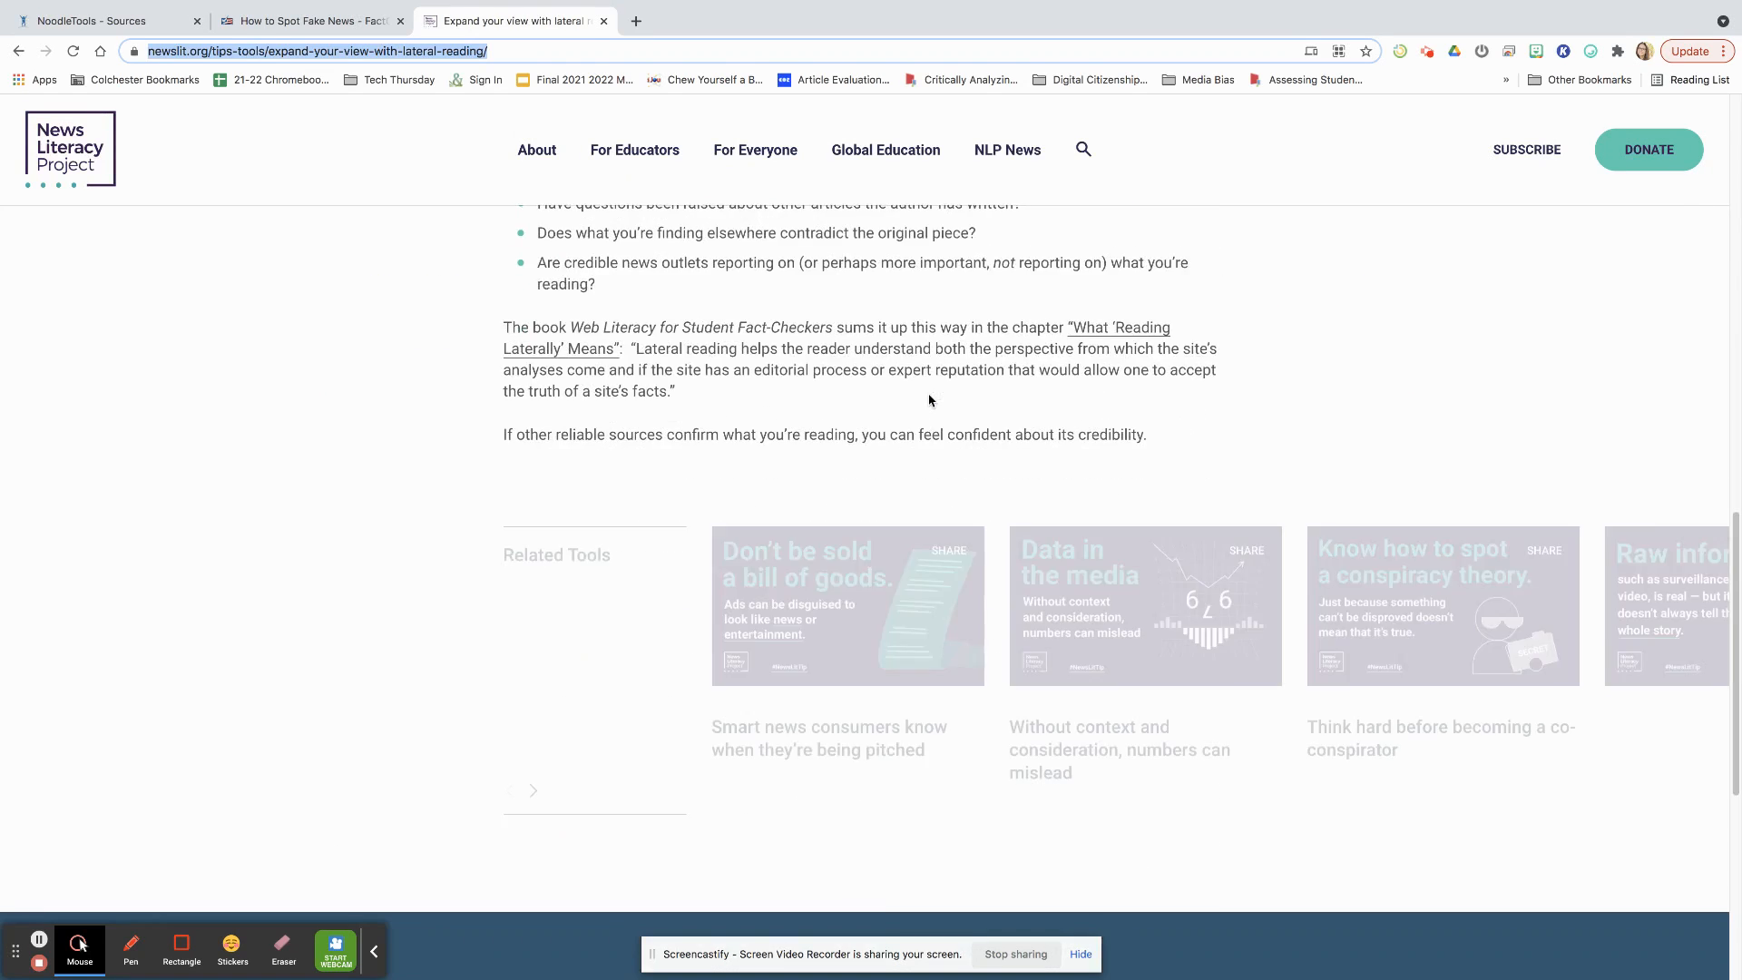
scroll(929, 396, down, 3)
scroll(929, 397, up, 5)
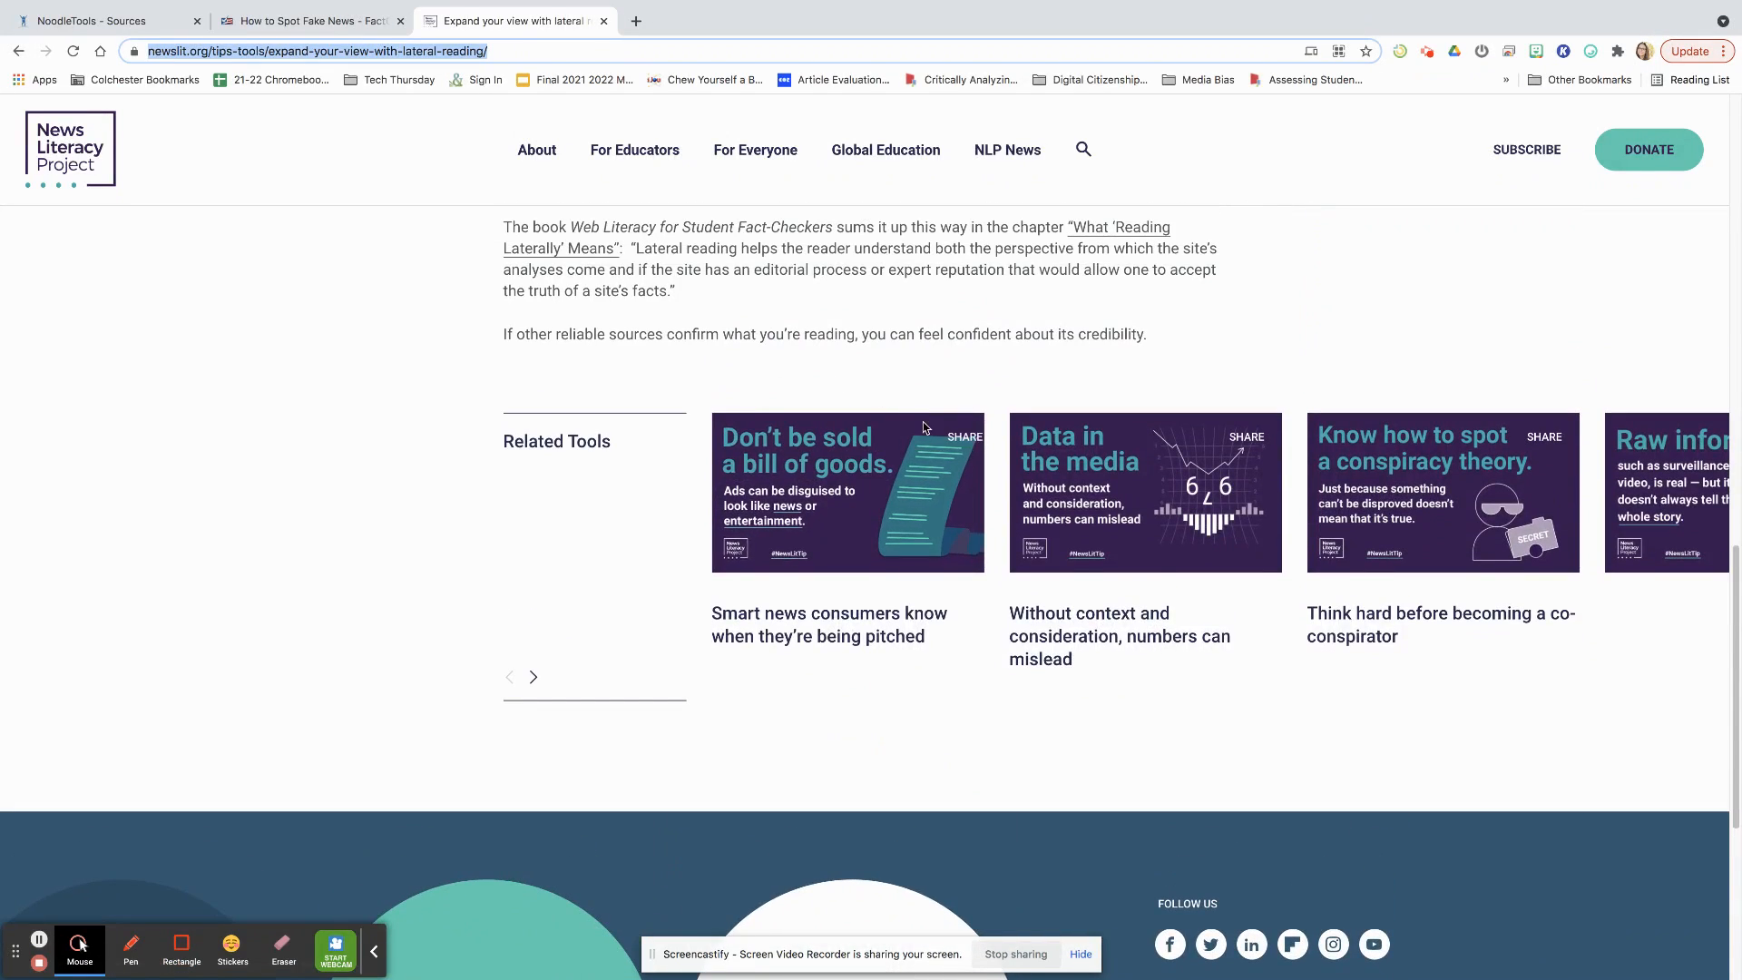
scroll(921, 421, down, 5)
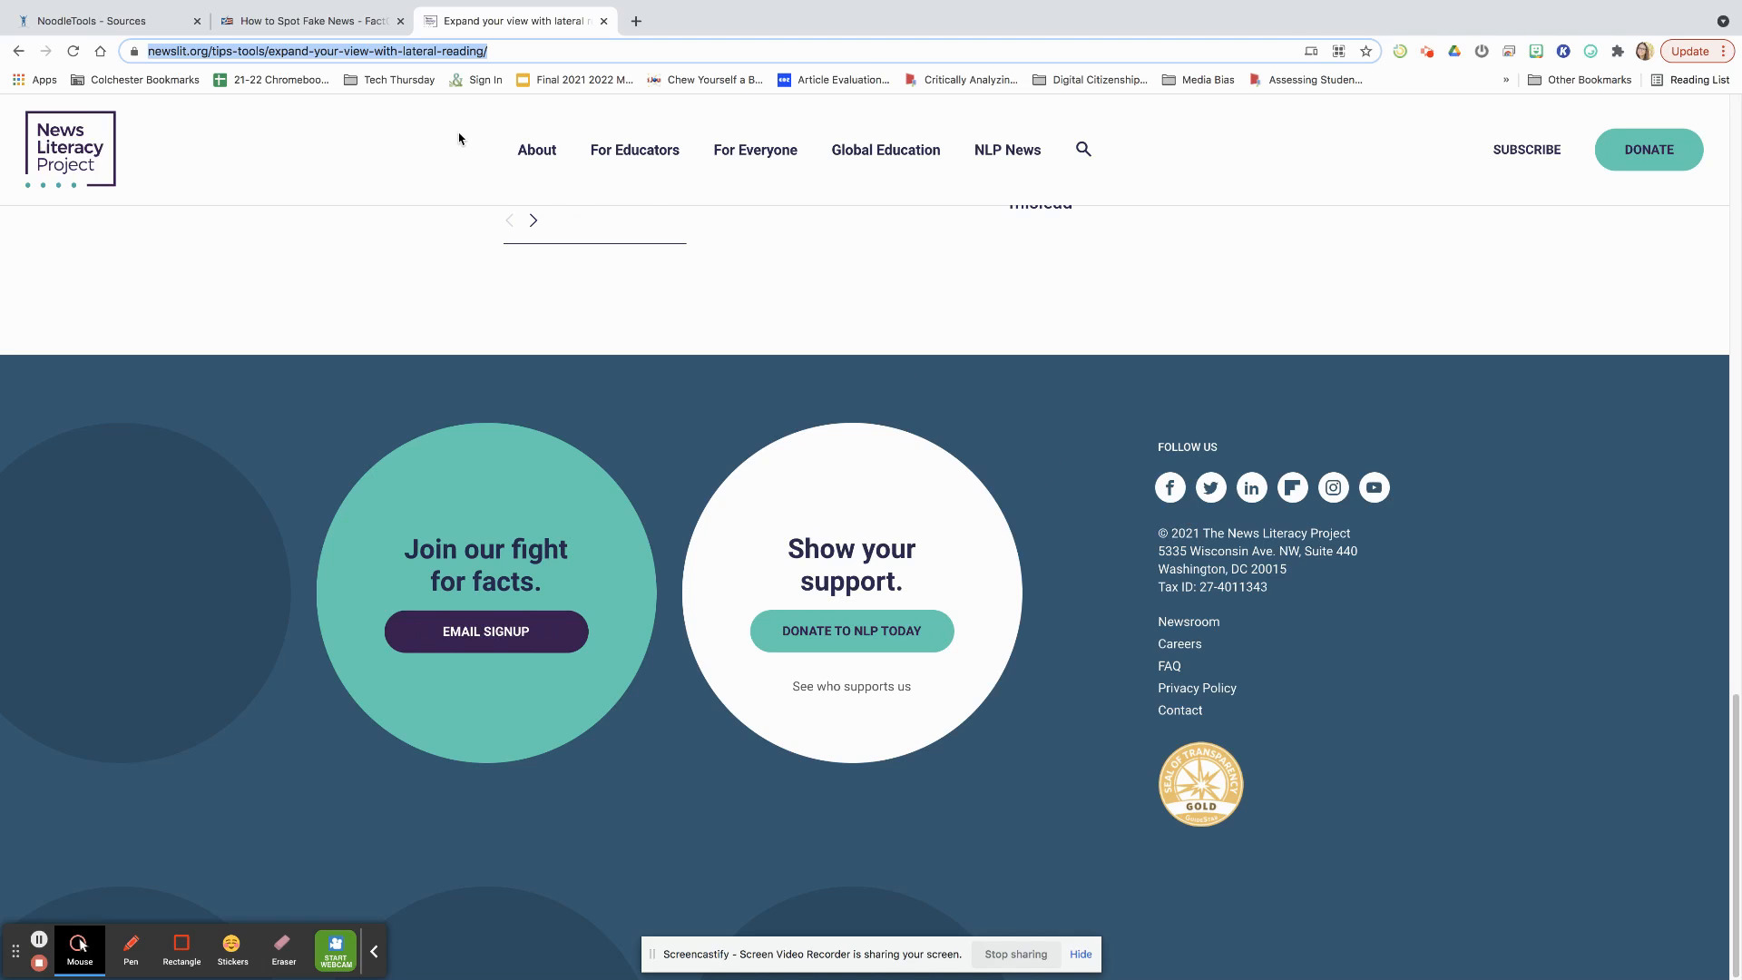
click(100, 18)
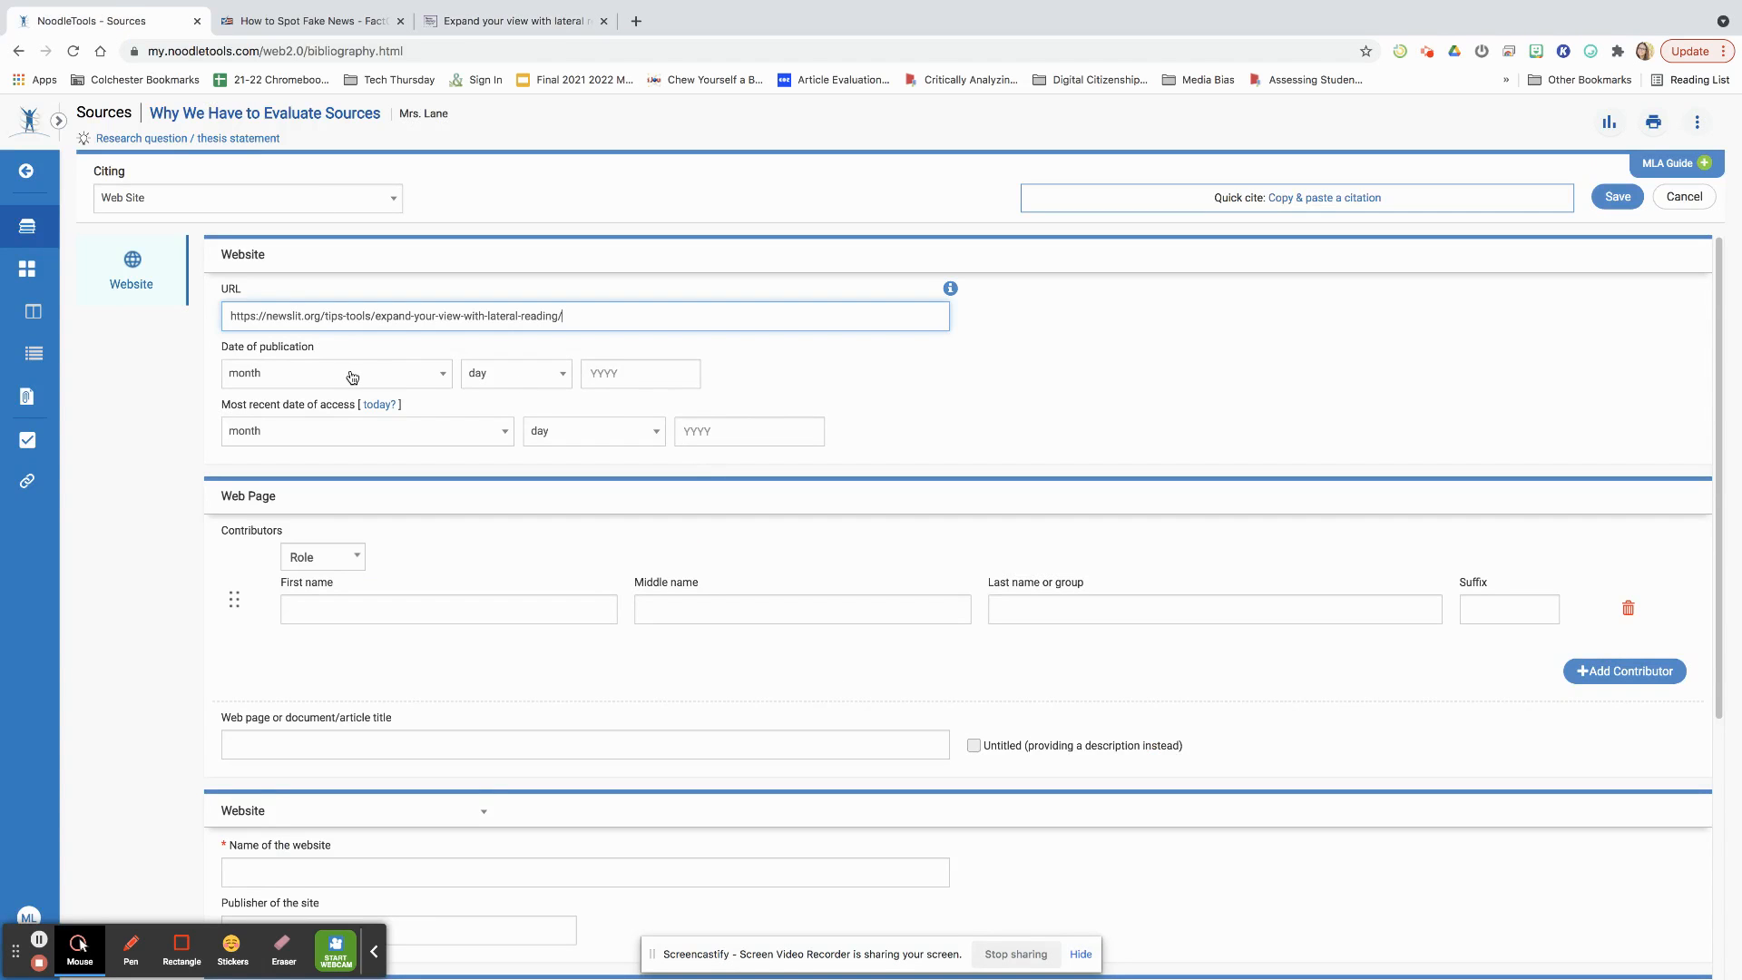
click(613, 373)
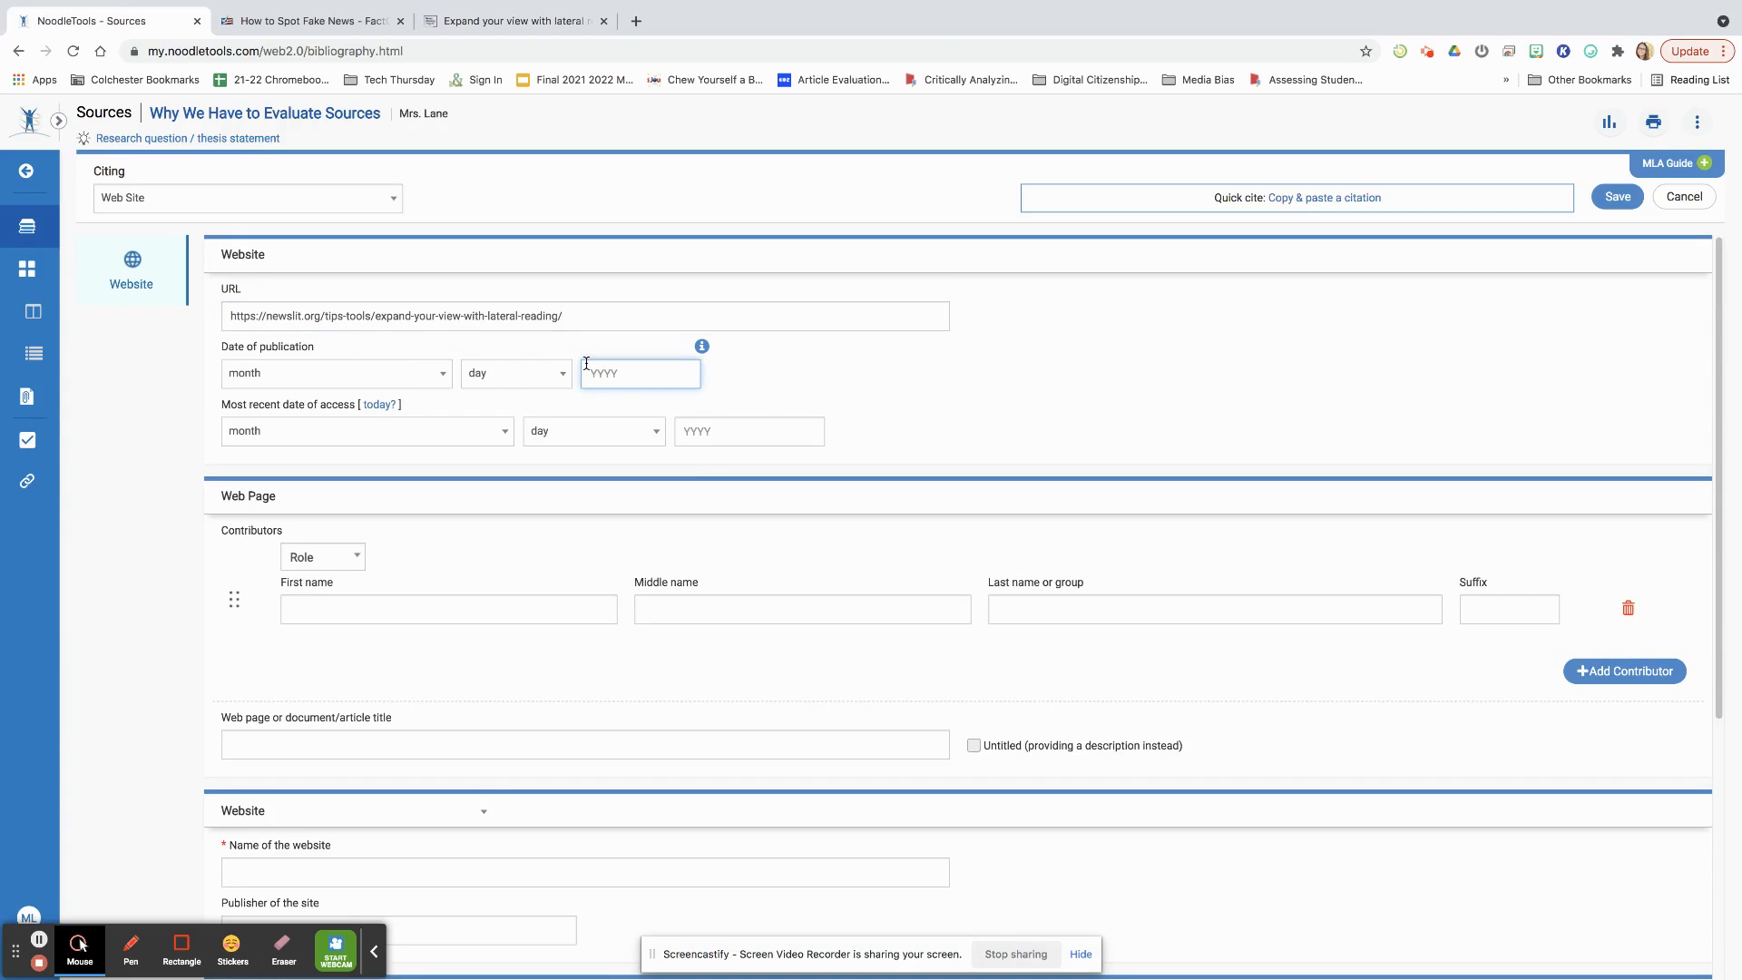
text(2021)
click(376, 406)
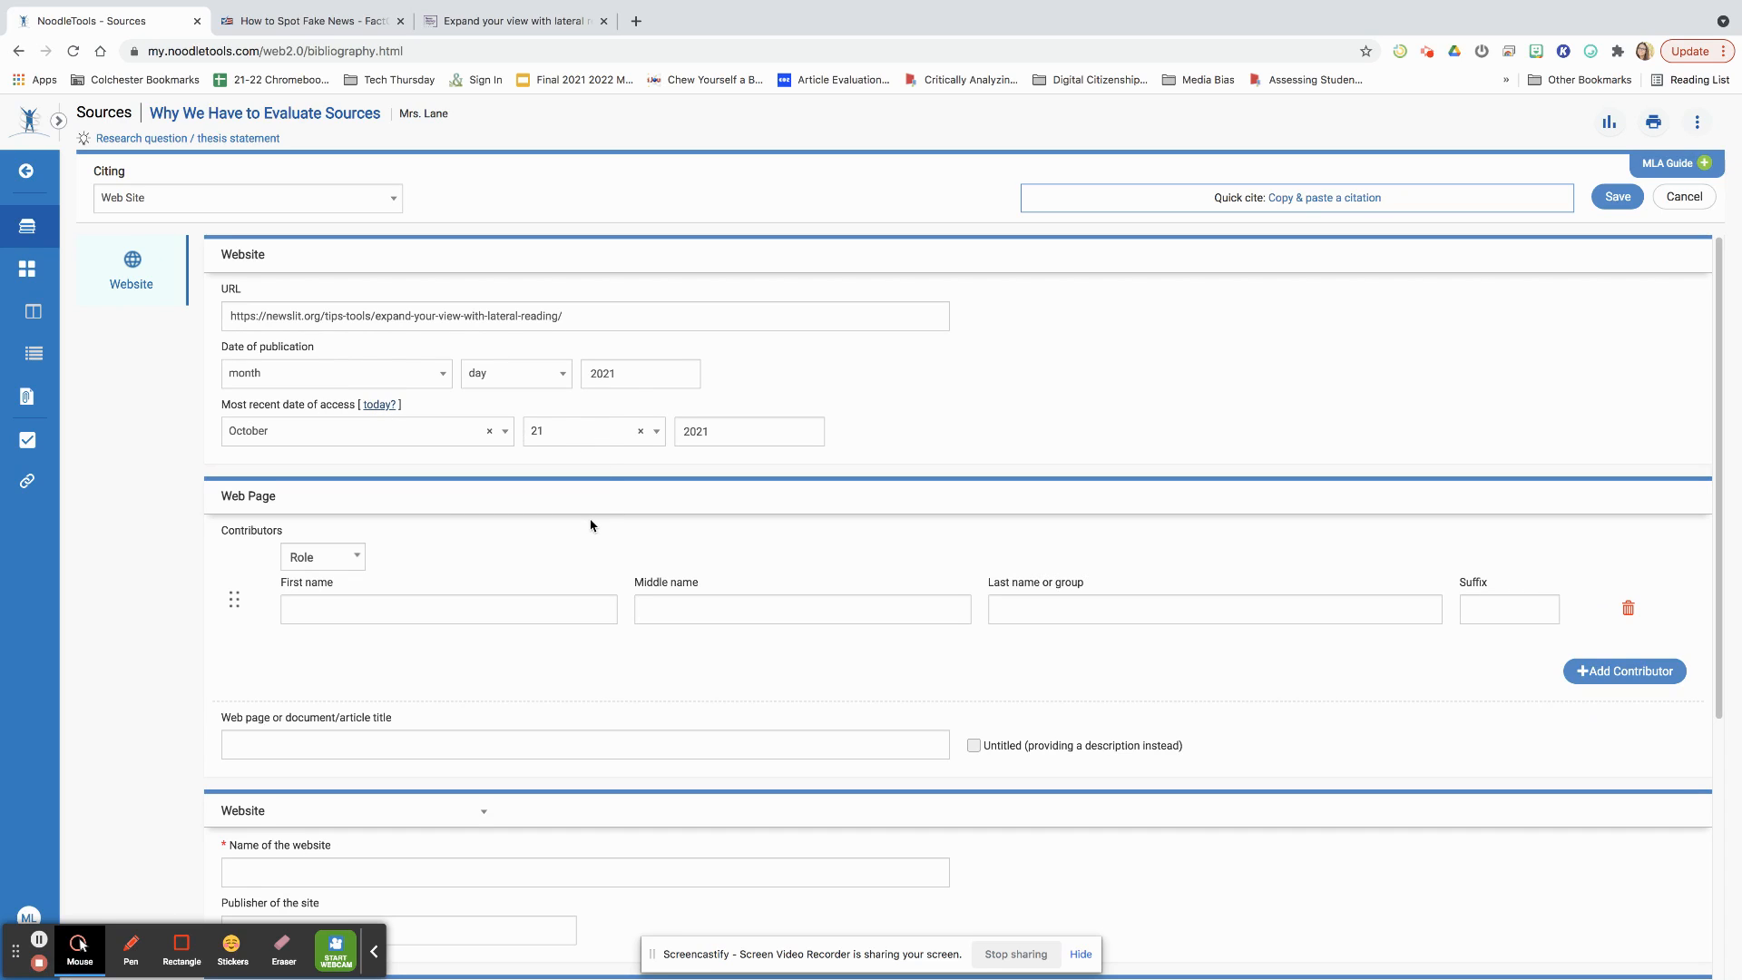
Copy the article's heading "Expand your view with lateral reading" into the citation's web page title field
scroll(591, 526, down, 2)
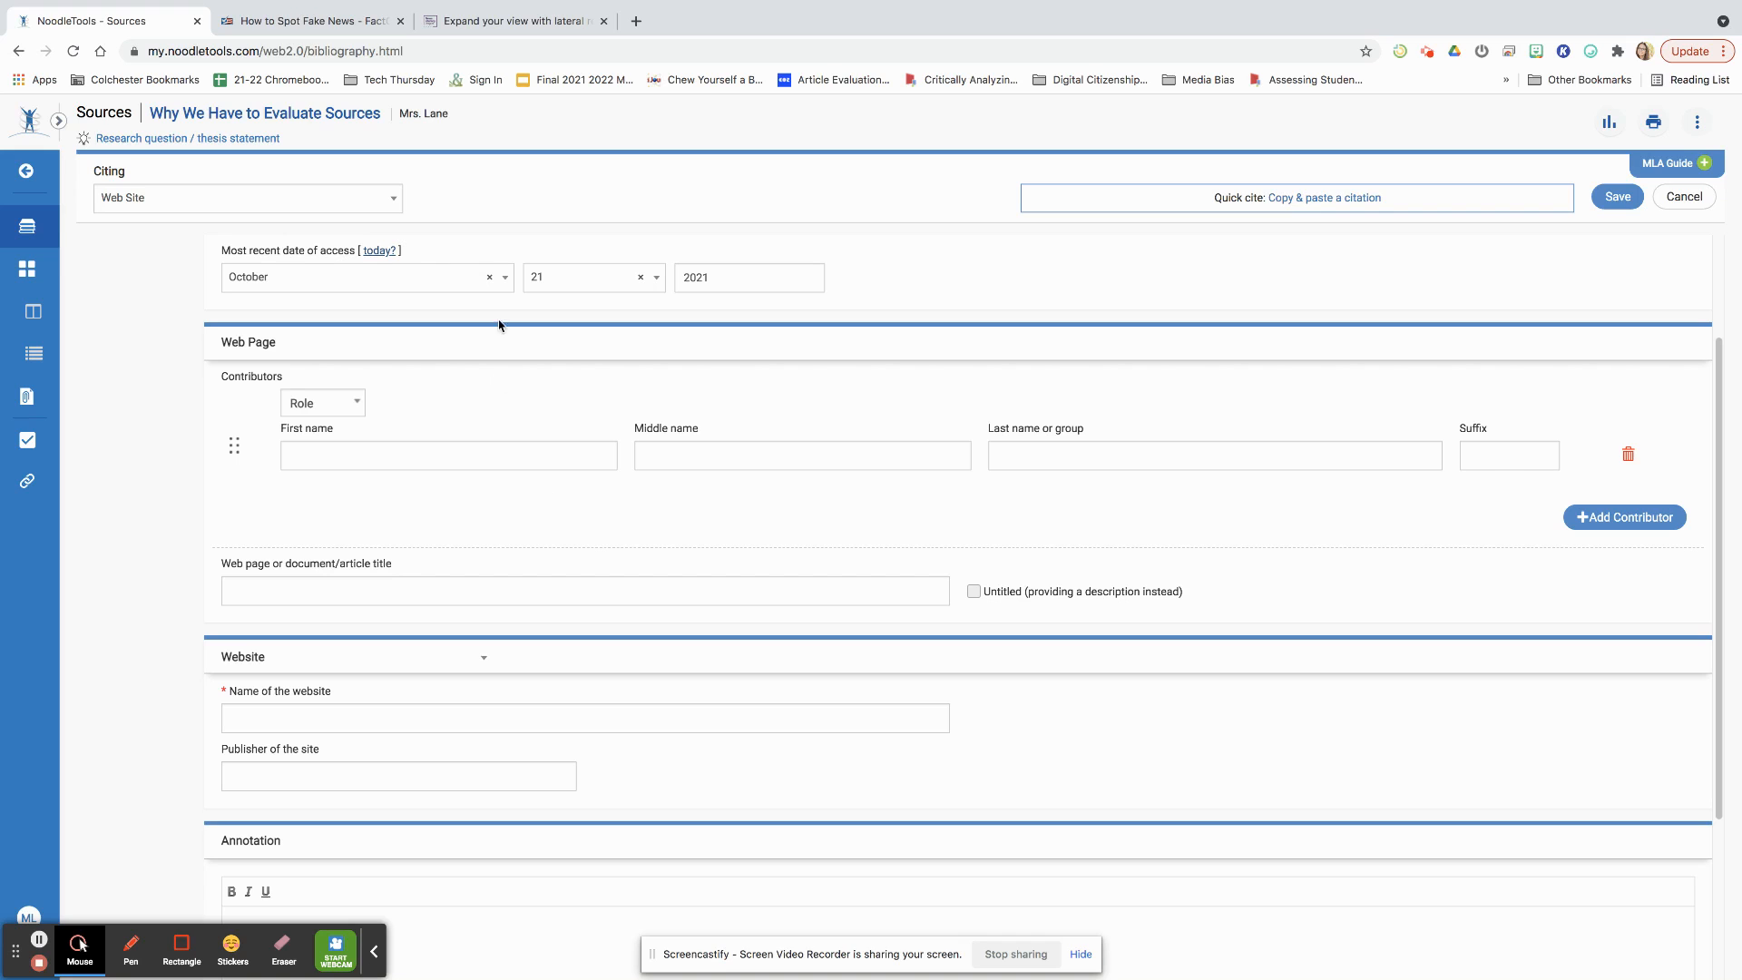
click(513, 21)
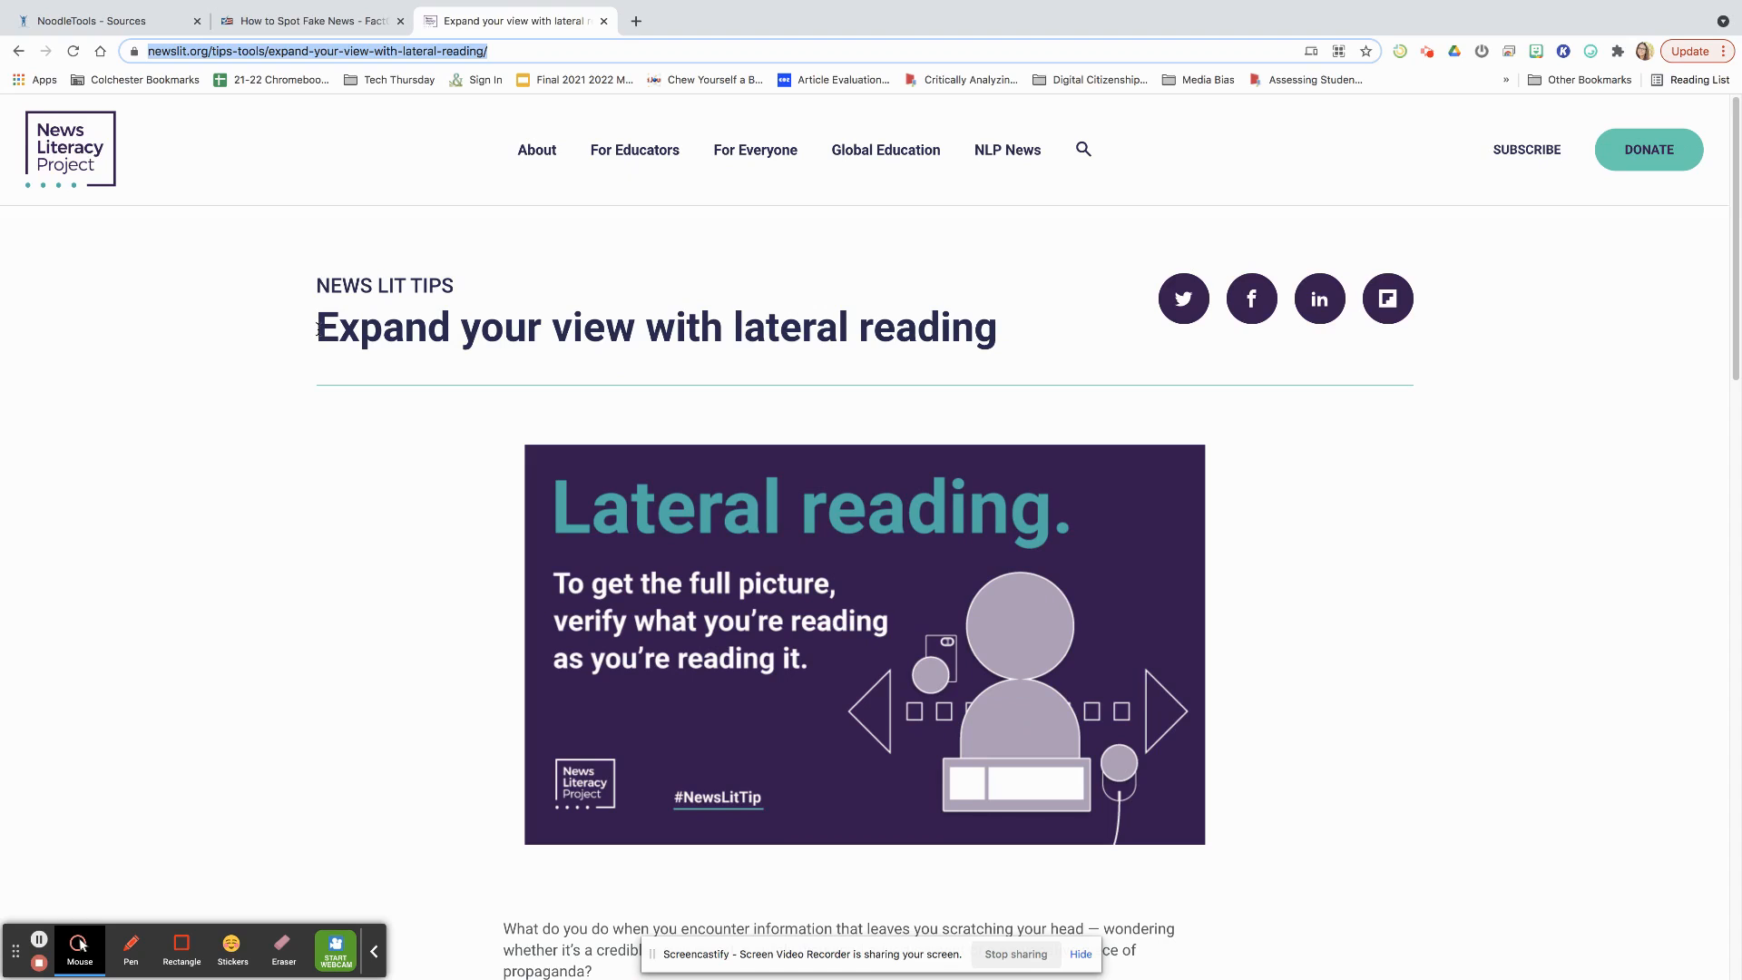
drag(317, 328, 998, 328)
key(ctrl+c)
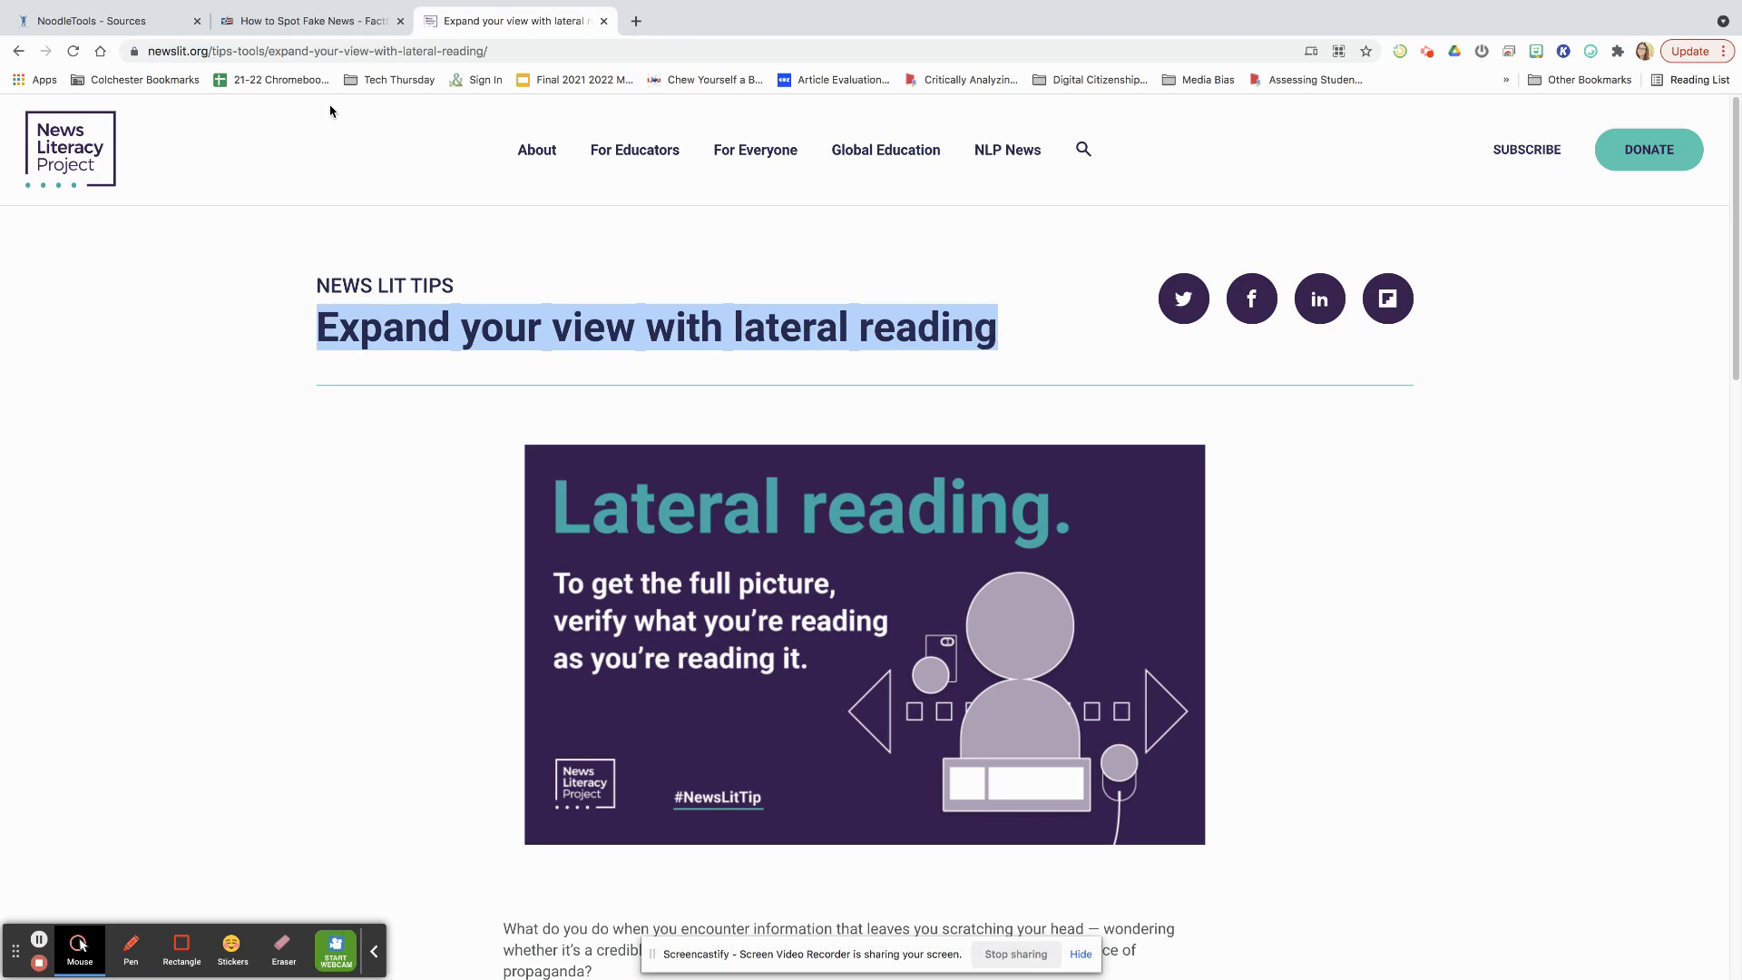
click(127, 20)
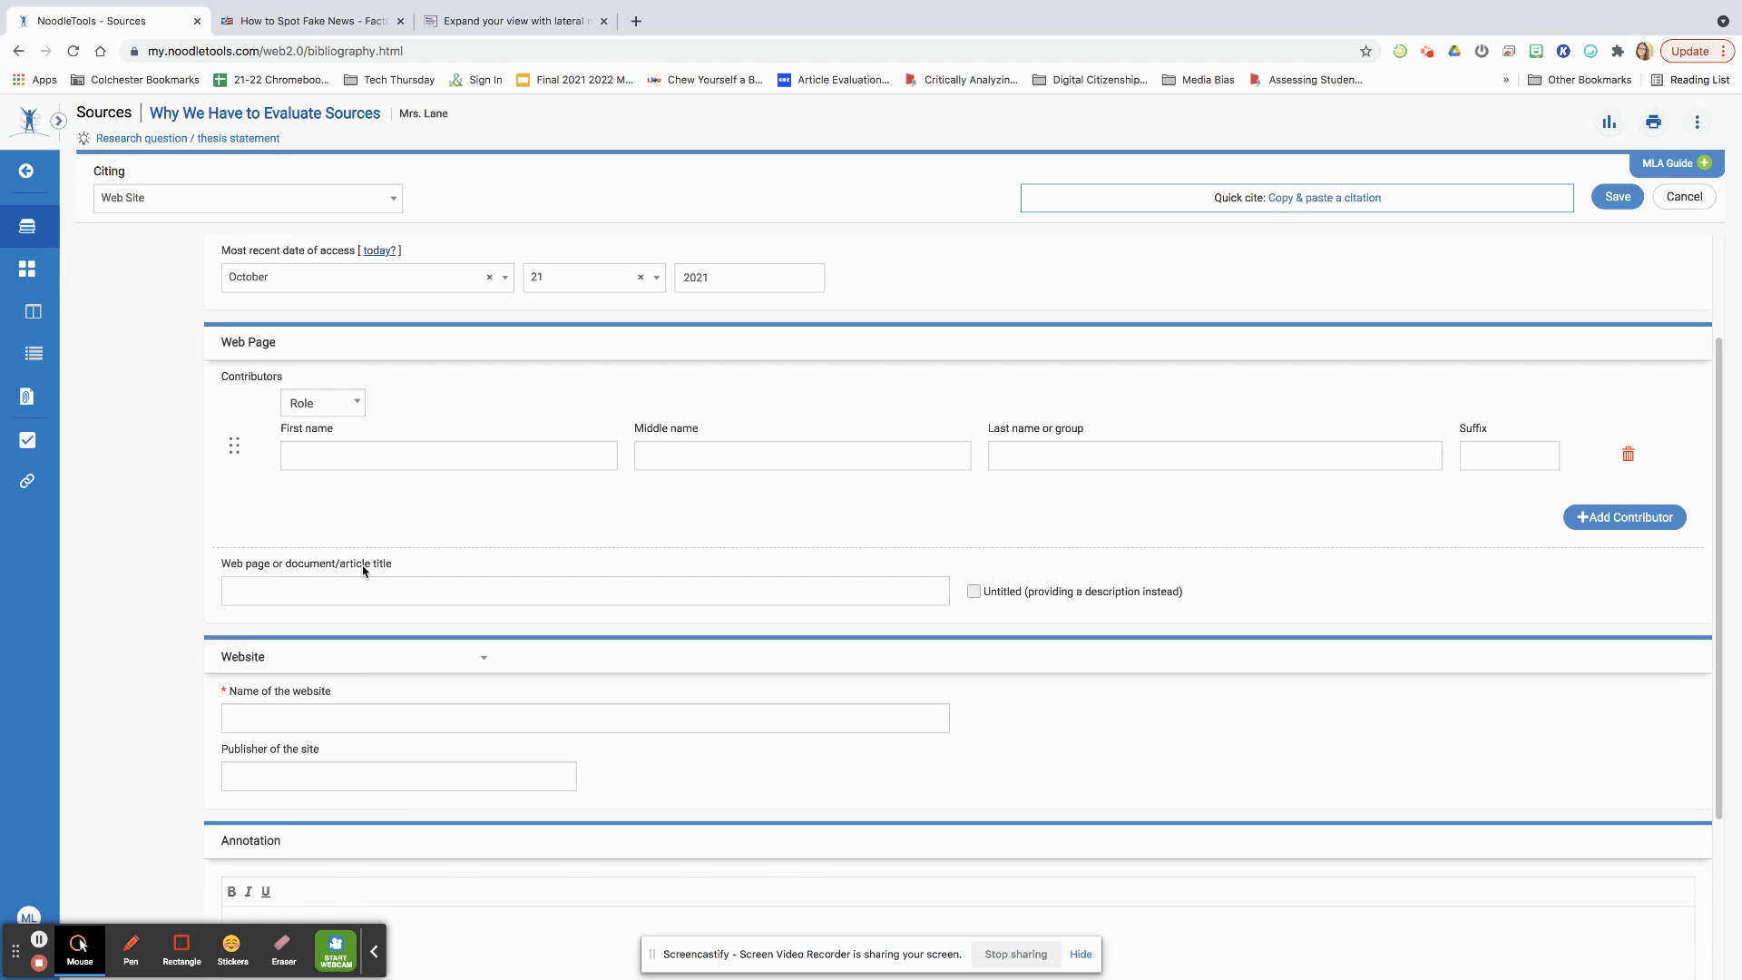
click(337, 581)
key(ctrl+v)
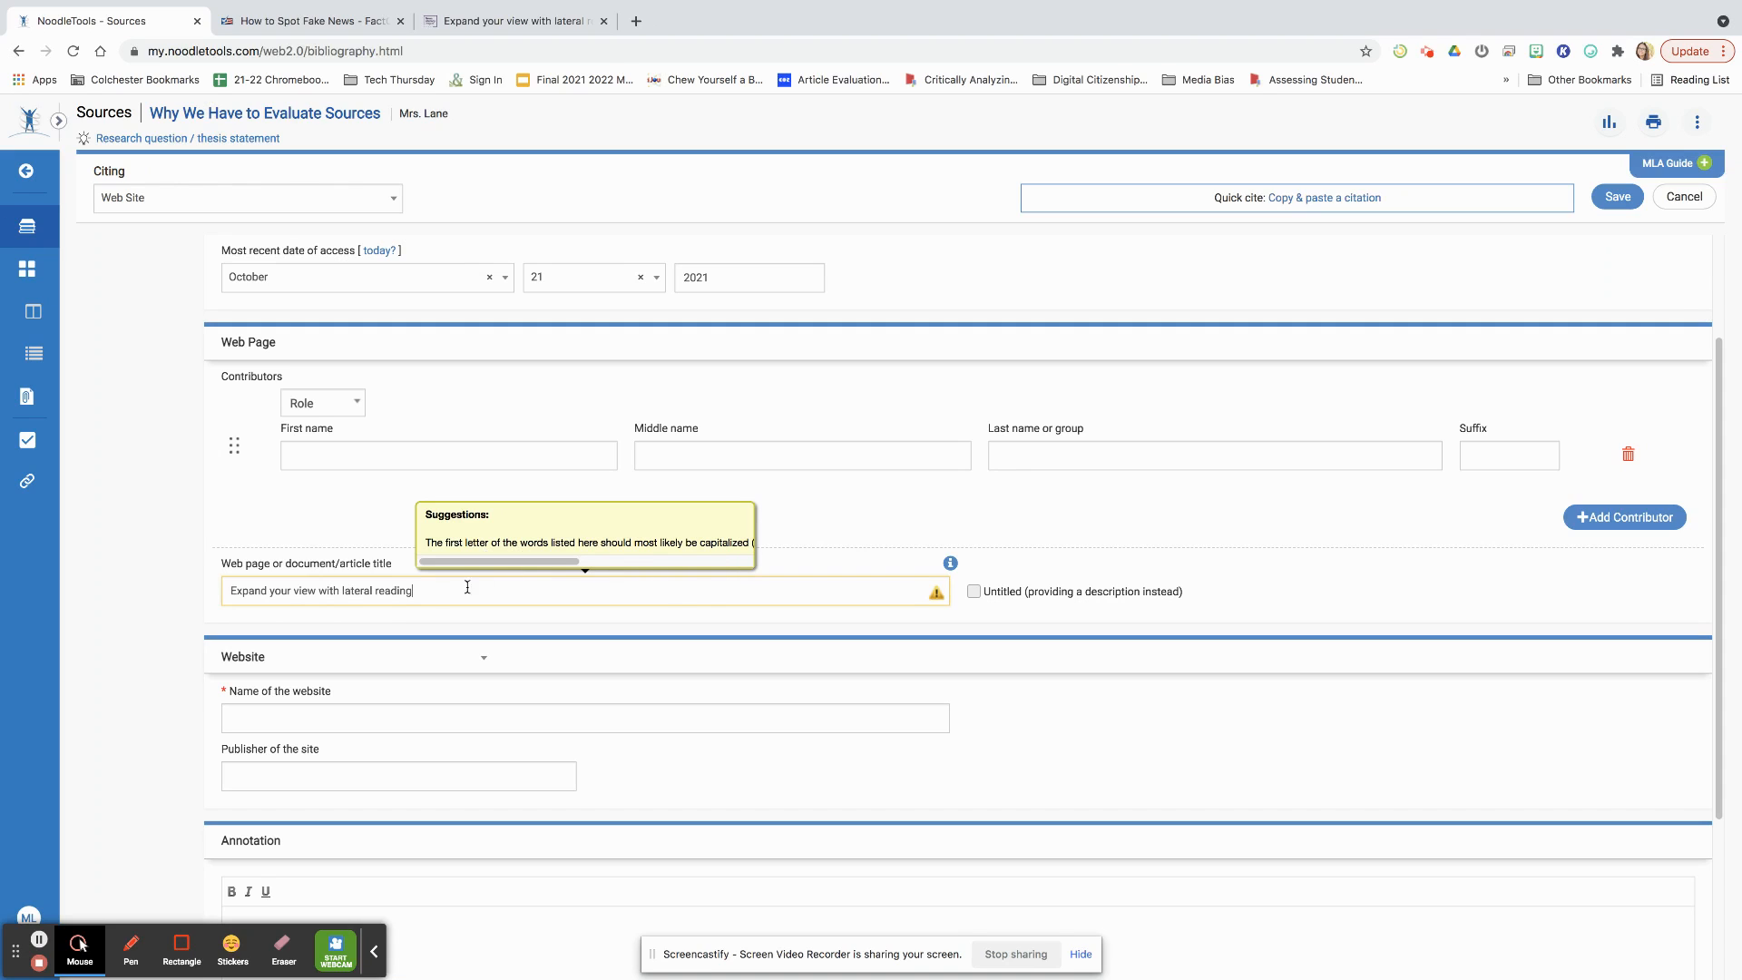
Capitalize the main words of the article title so that it reads "Expand Your View with Lateral Reading"
click(381, 592)
key(BackSpace)
text(R)
click(346, 591)
key(BackSpace)
text(L)
click(302, 594)
key(BackSpace)
text(V)
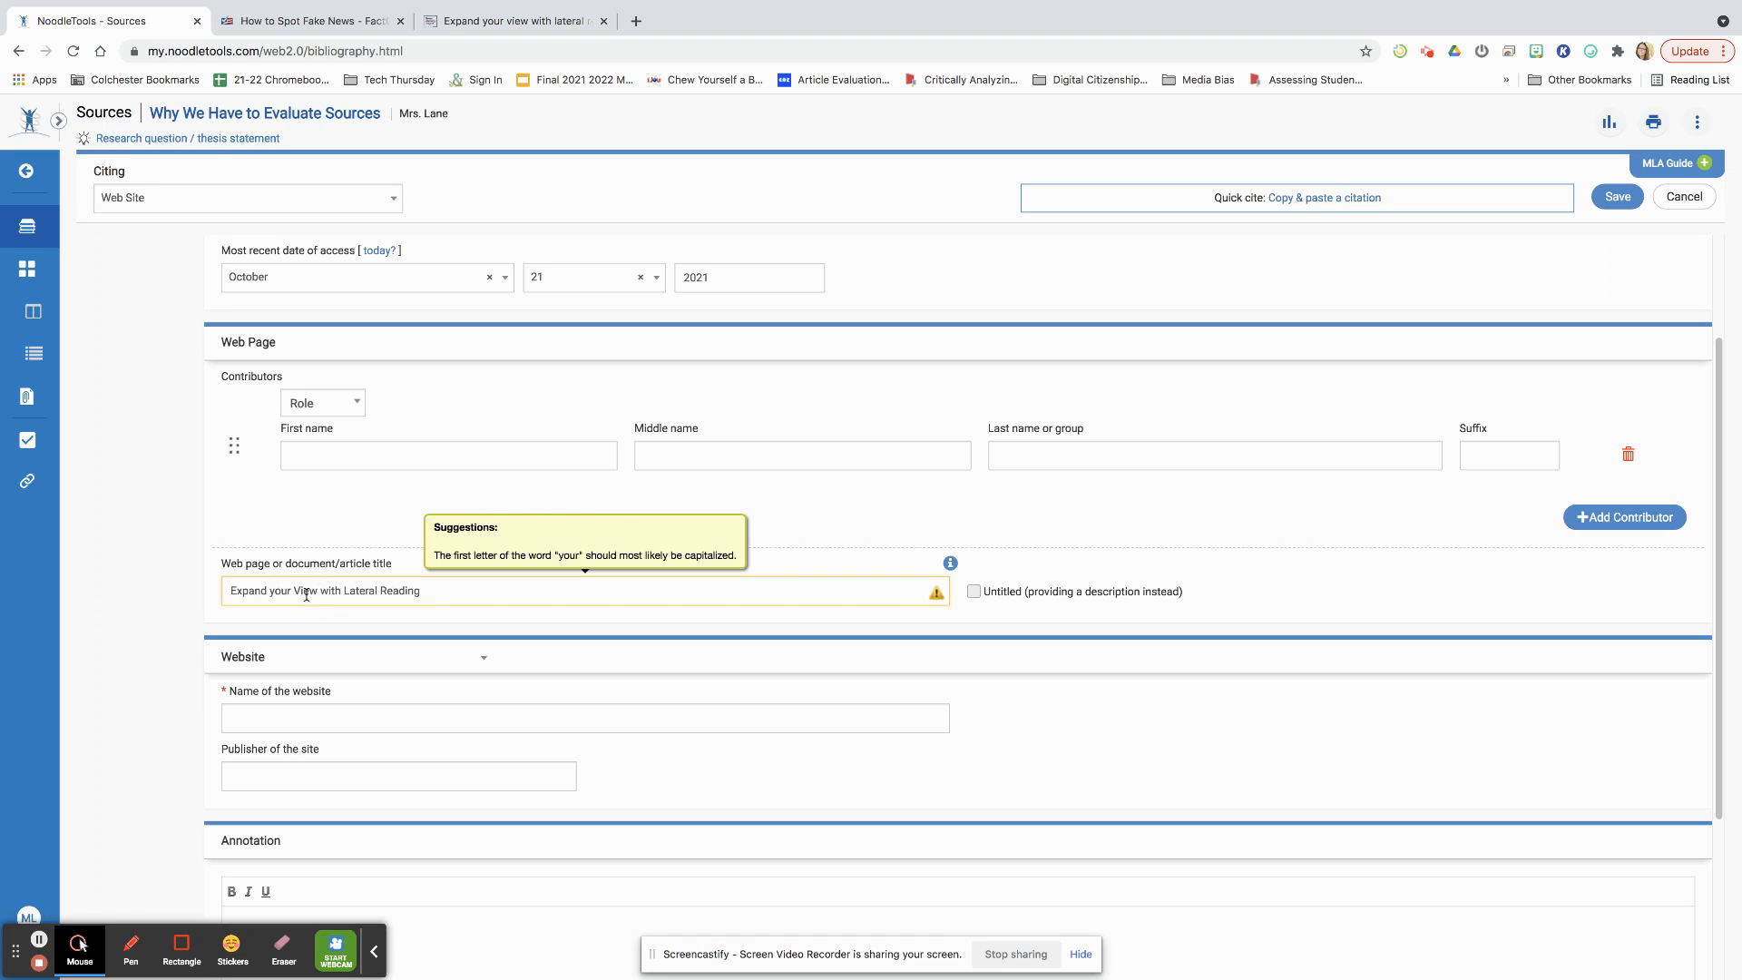
click(277, 591)
key(BackSpace)
text(Y)
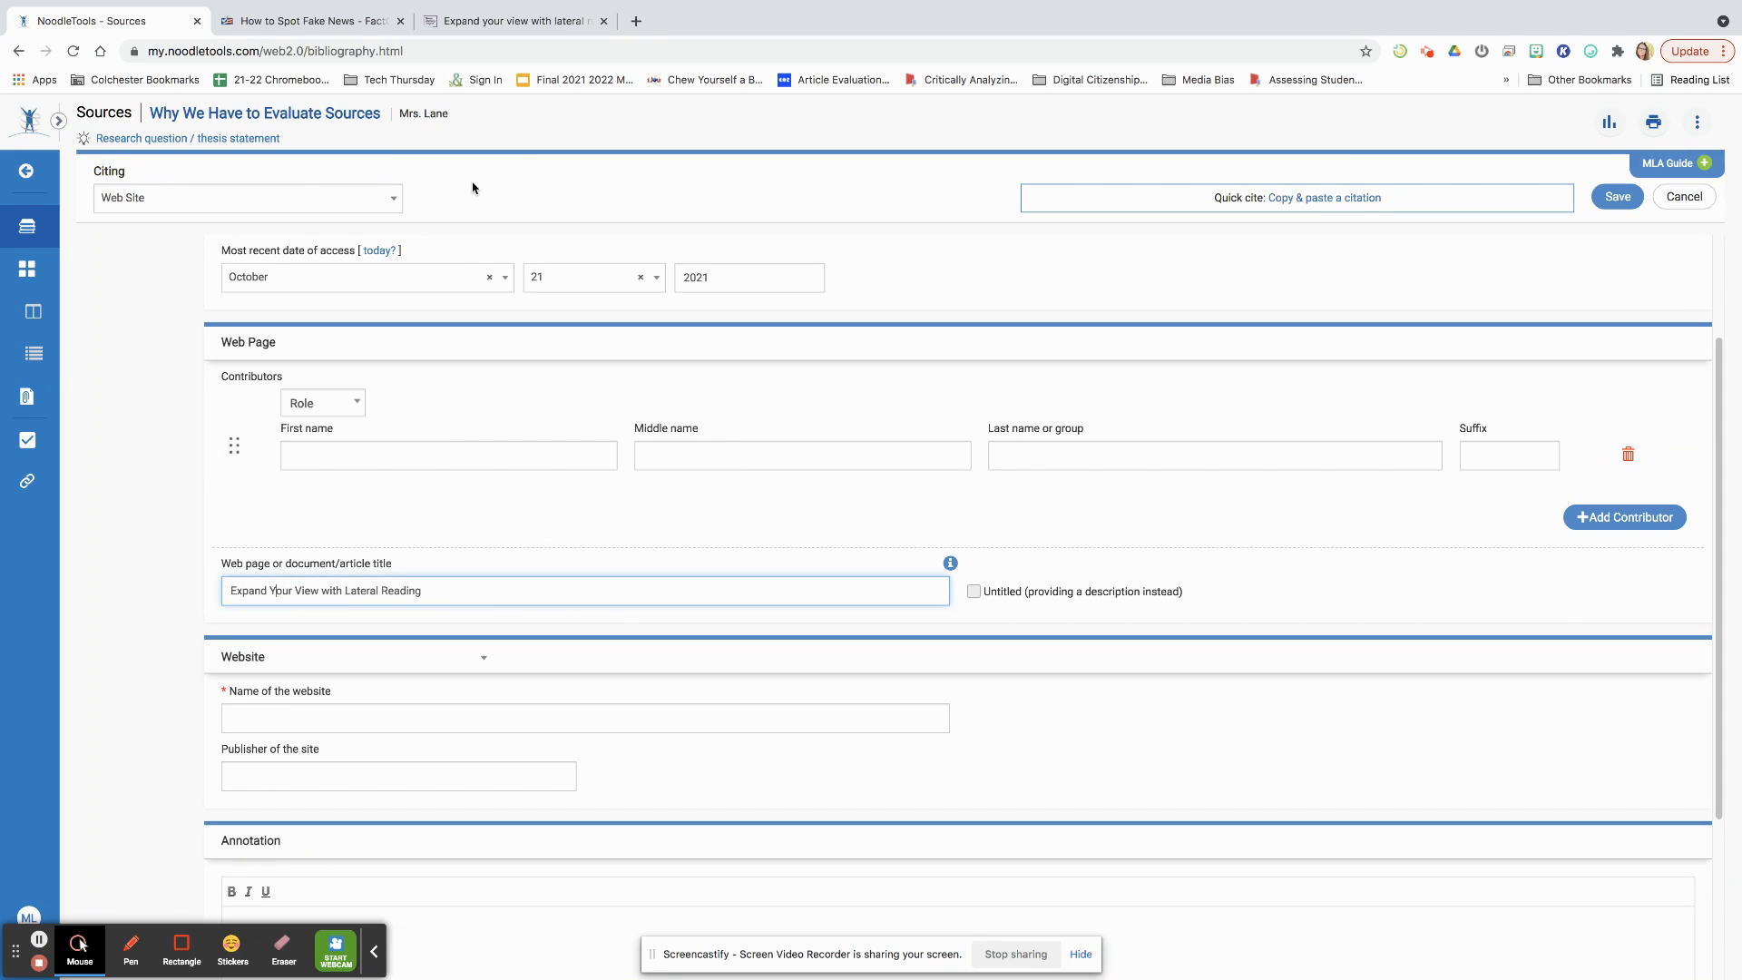
Look over the article page for the site's name and enter "News Literacy Project" as the name of the website
click(512, 21)
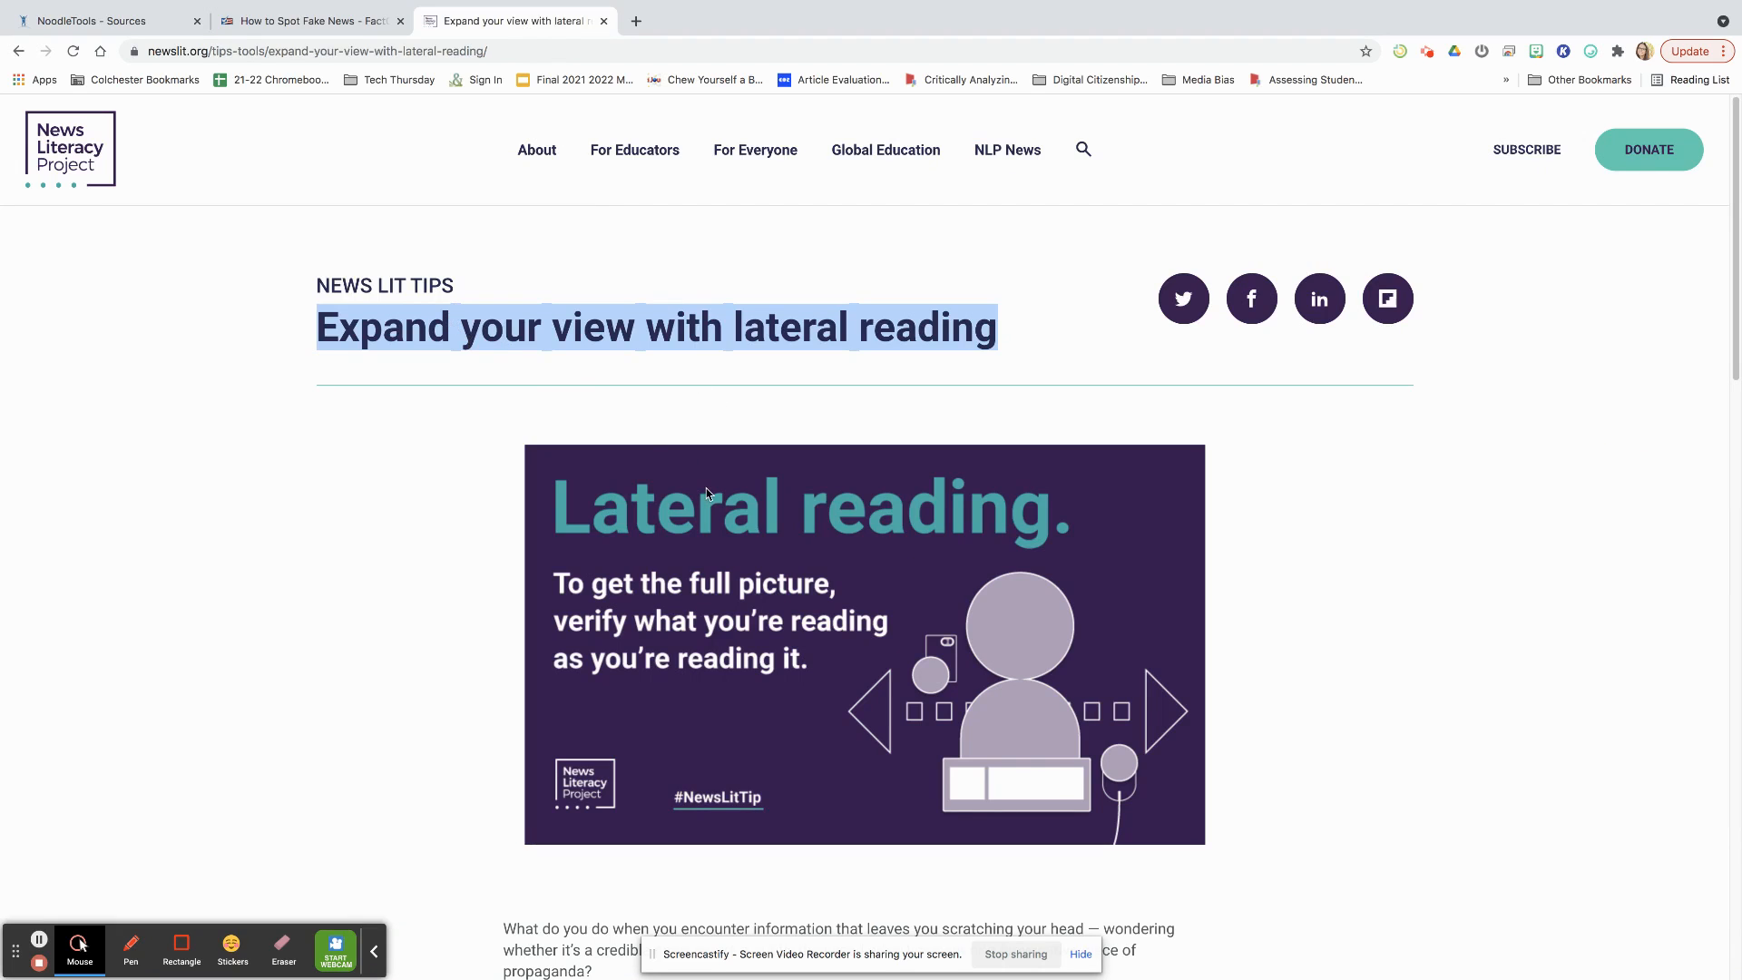
scroll(710, 493, down, 2)
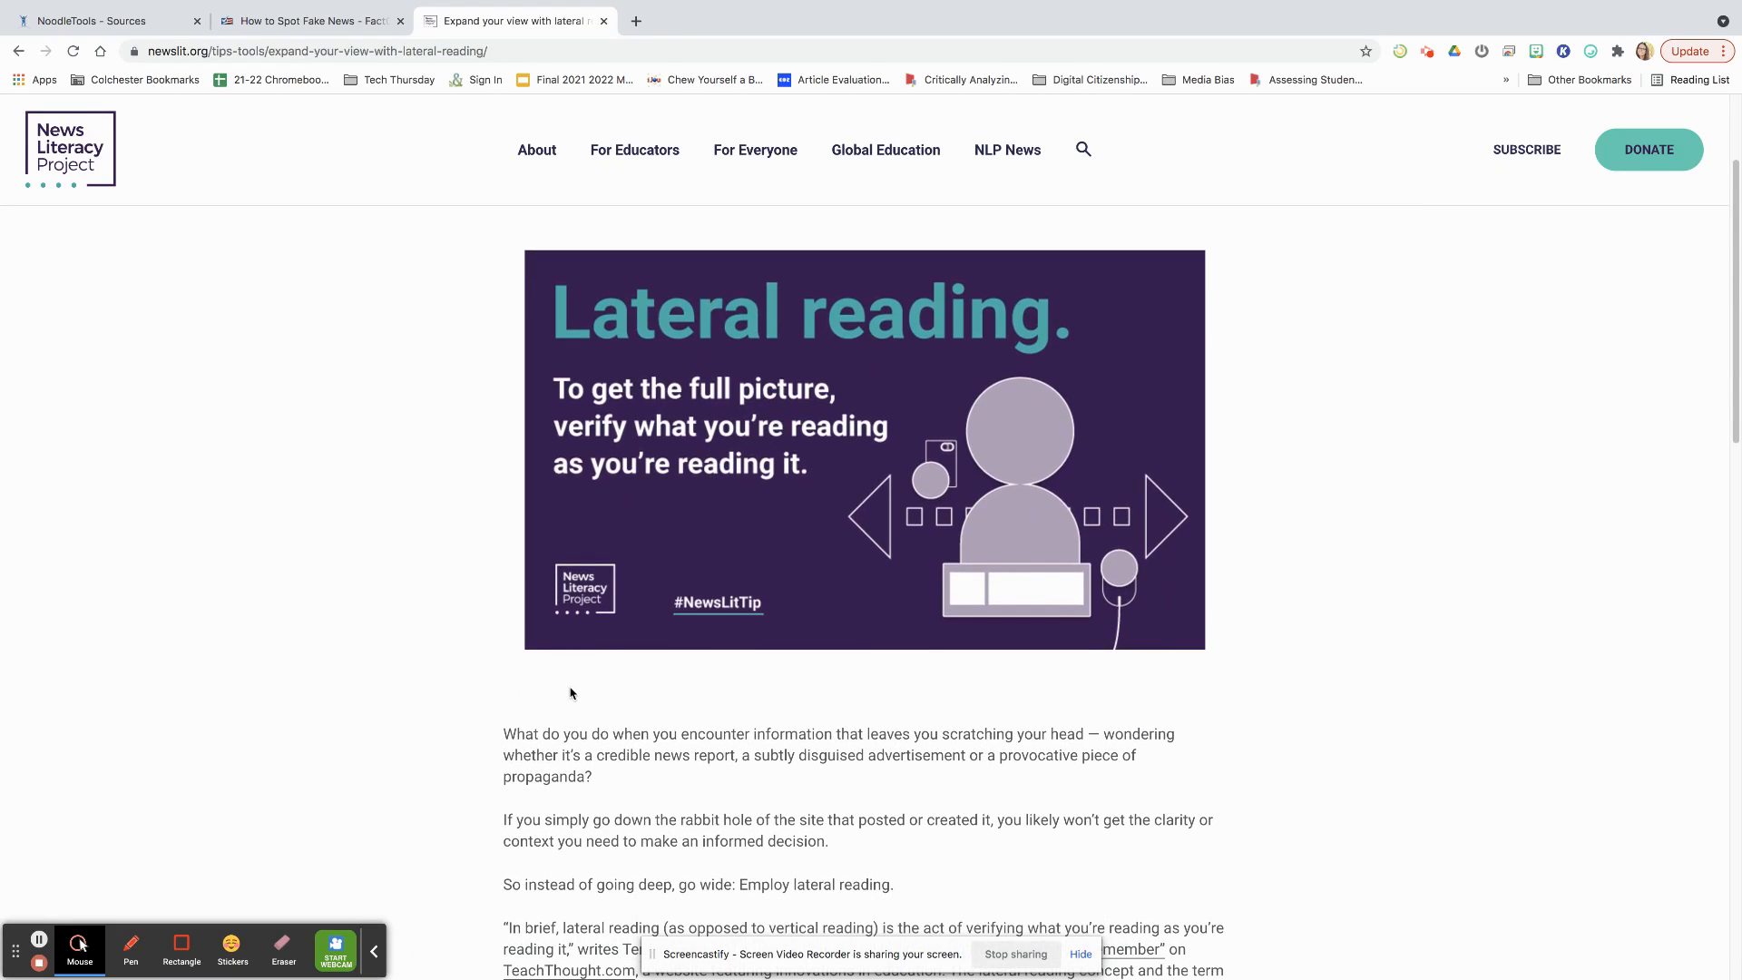
scroll(594, 698, down, 10)
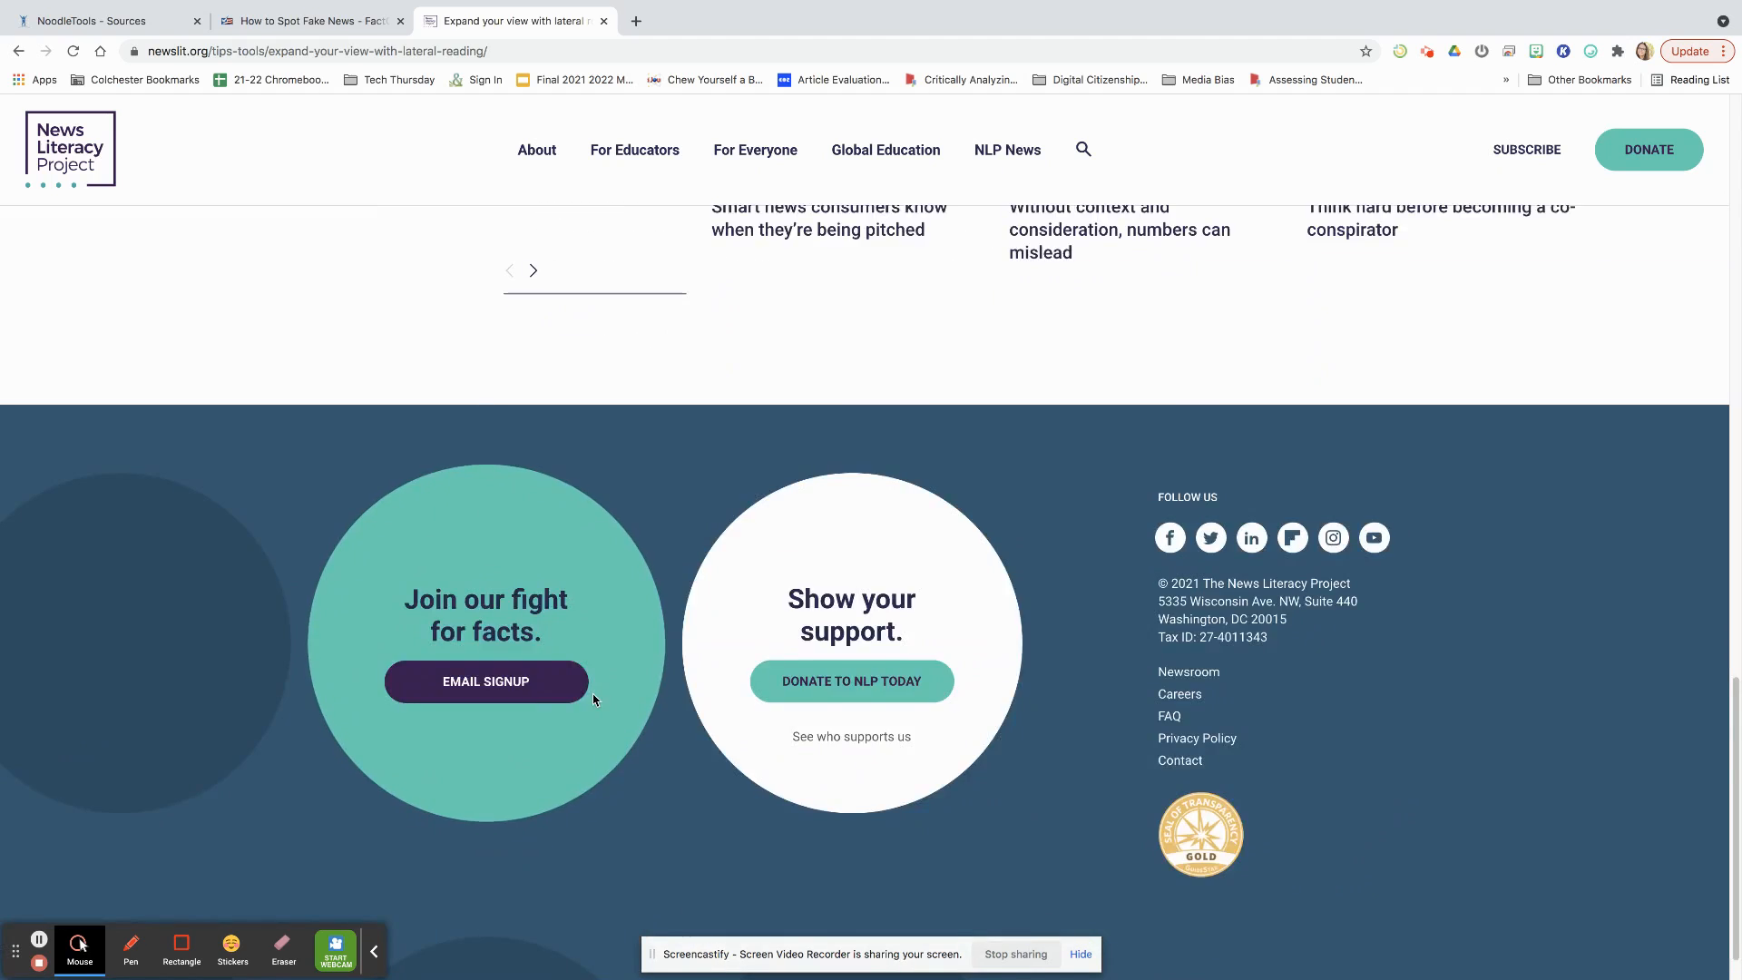
scroll(591, 699, up, 5)
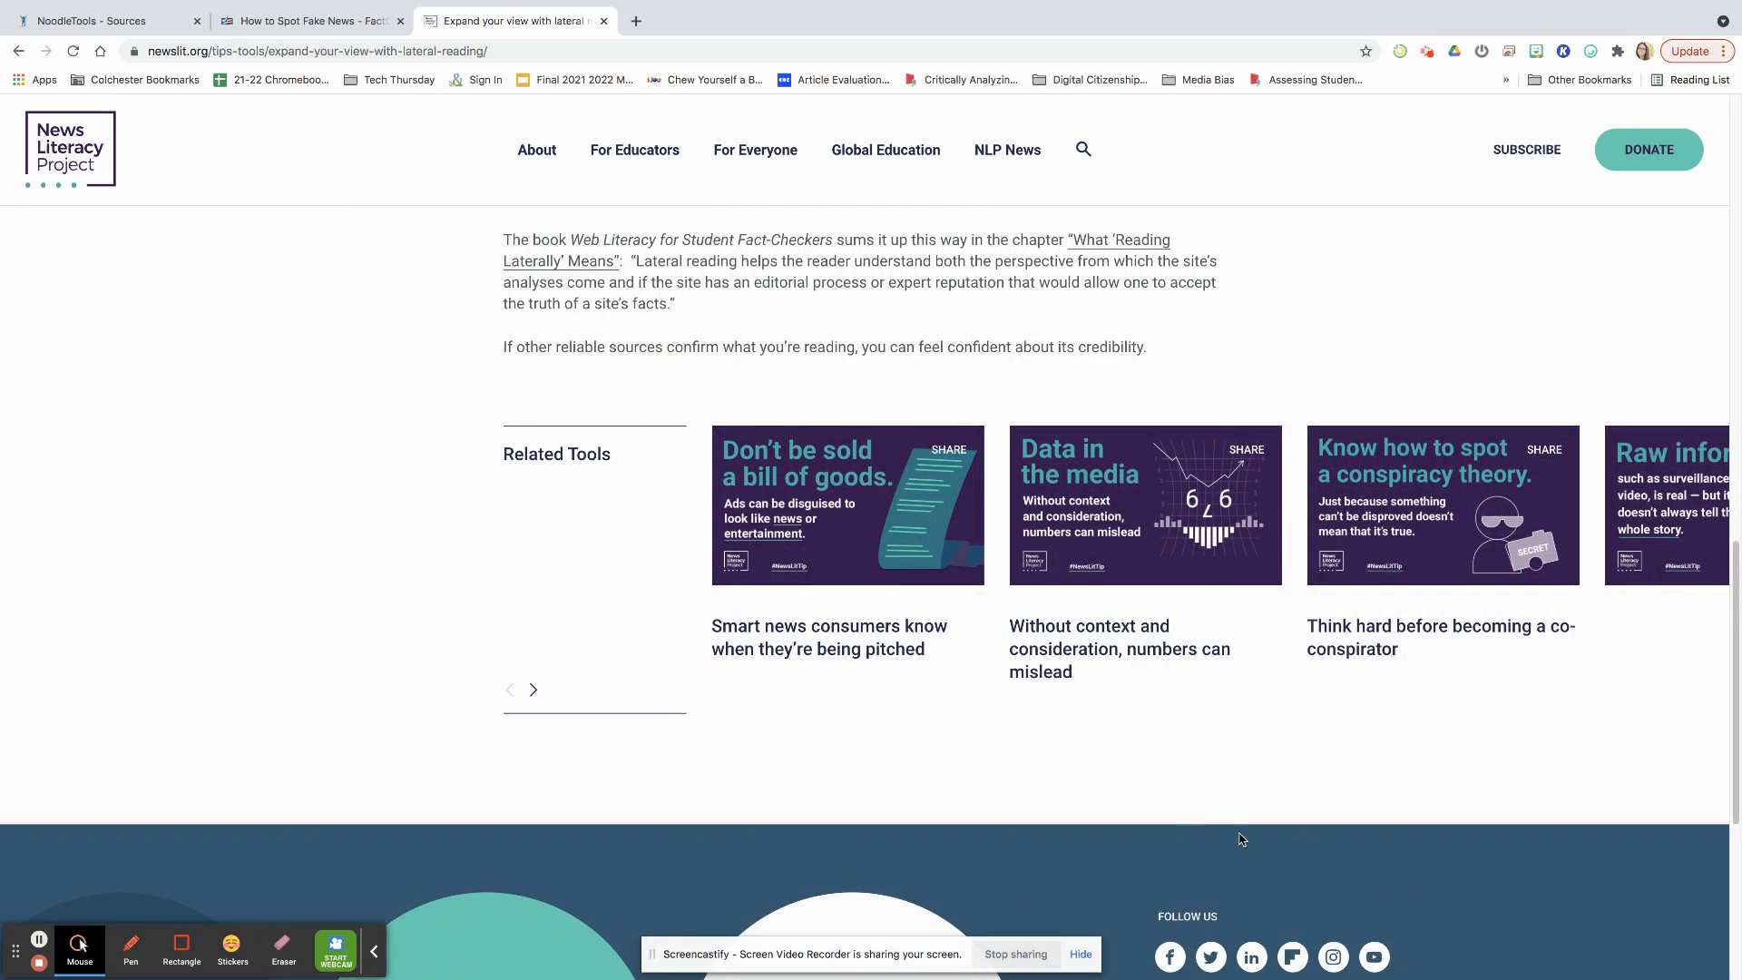
scroll(1241, 838, down, 1)
click(130, 20)
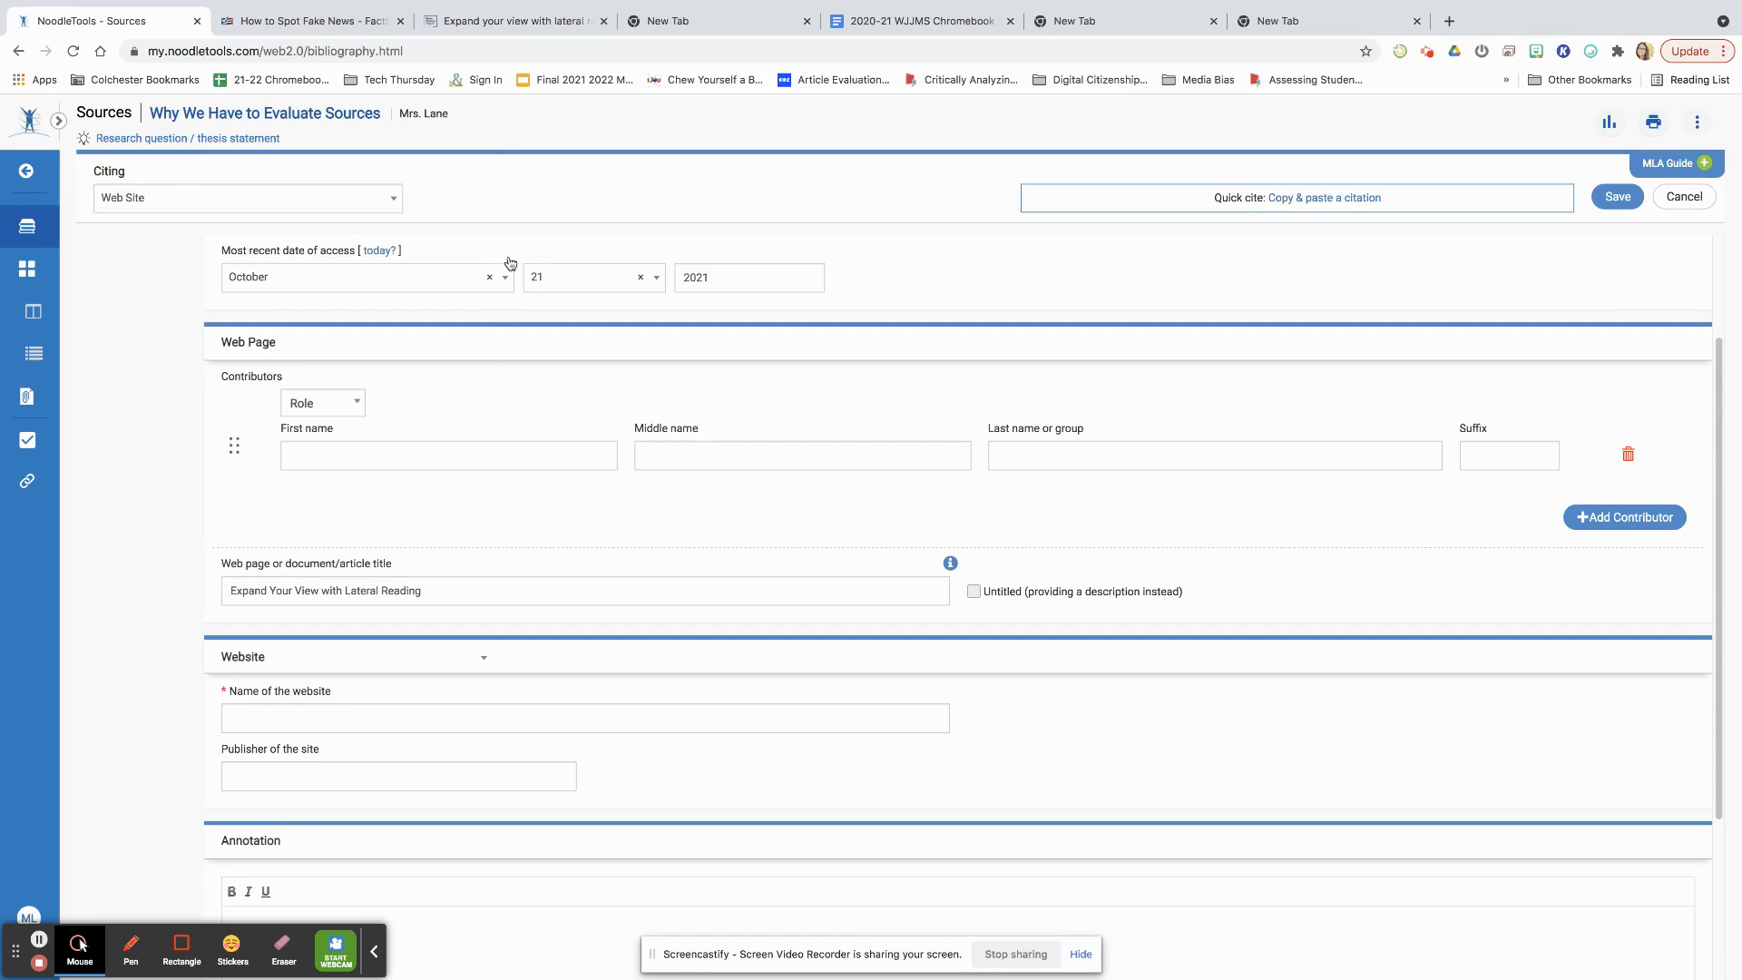
click(540, 21)
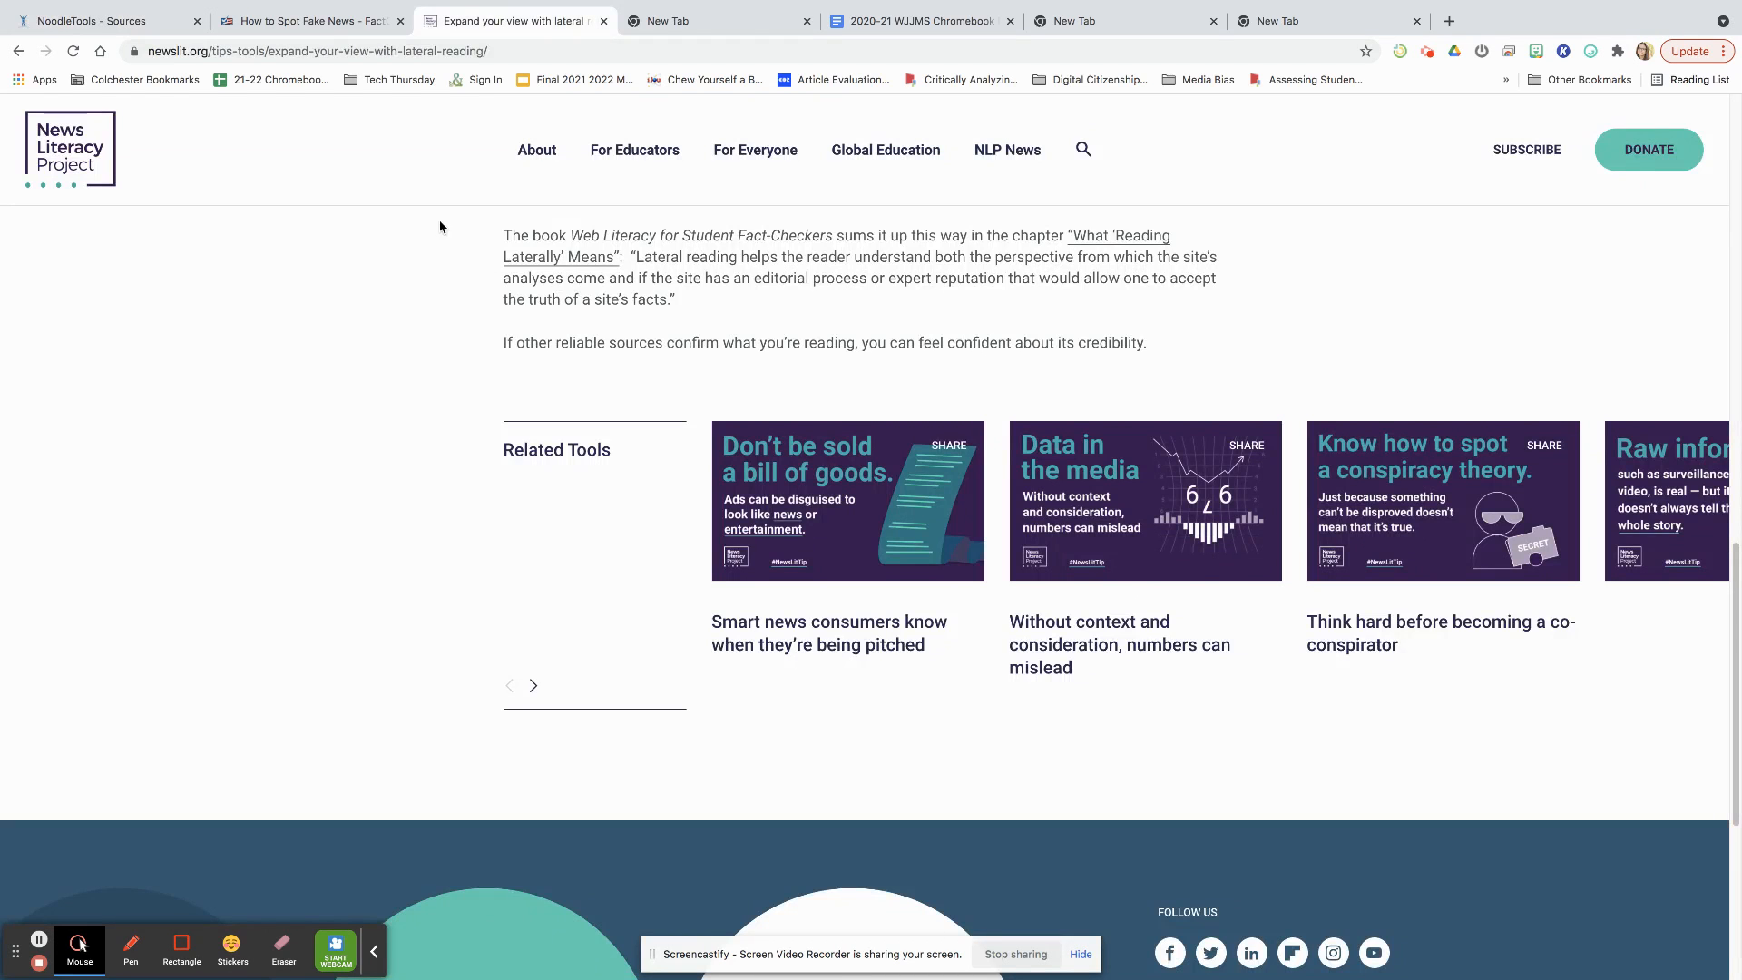
scroll(328, 238, up, 14)
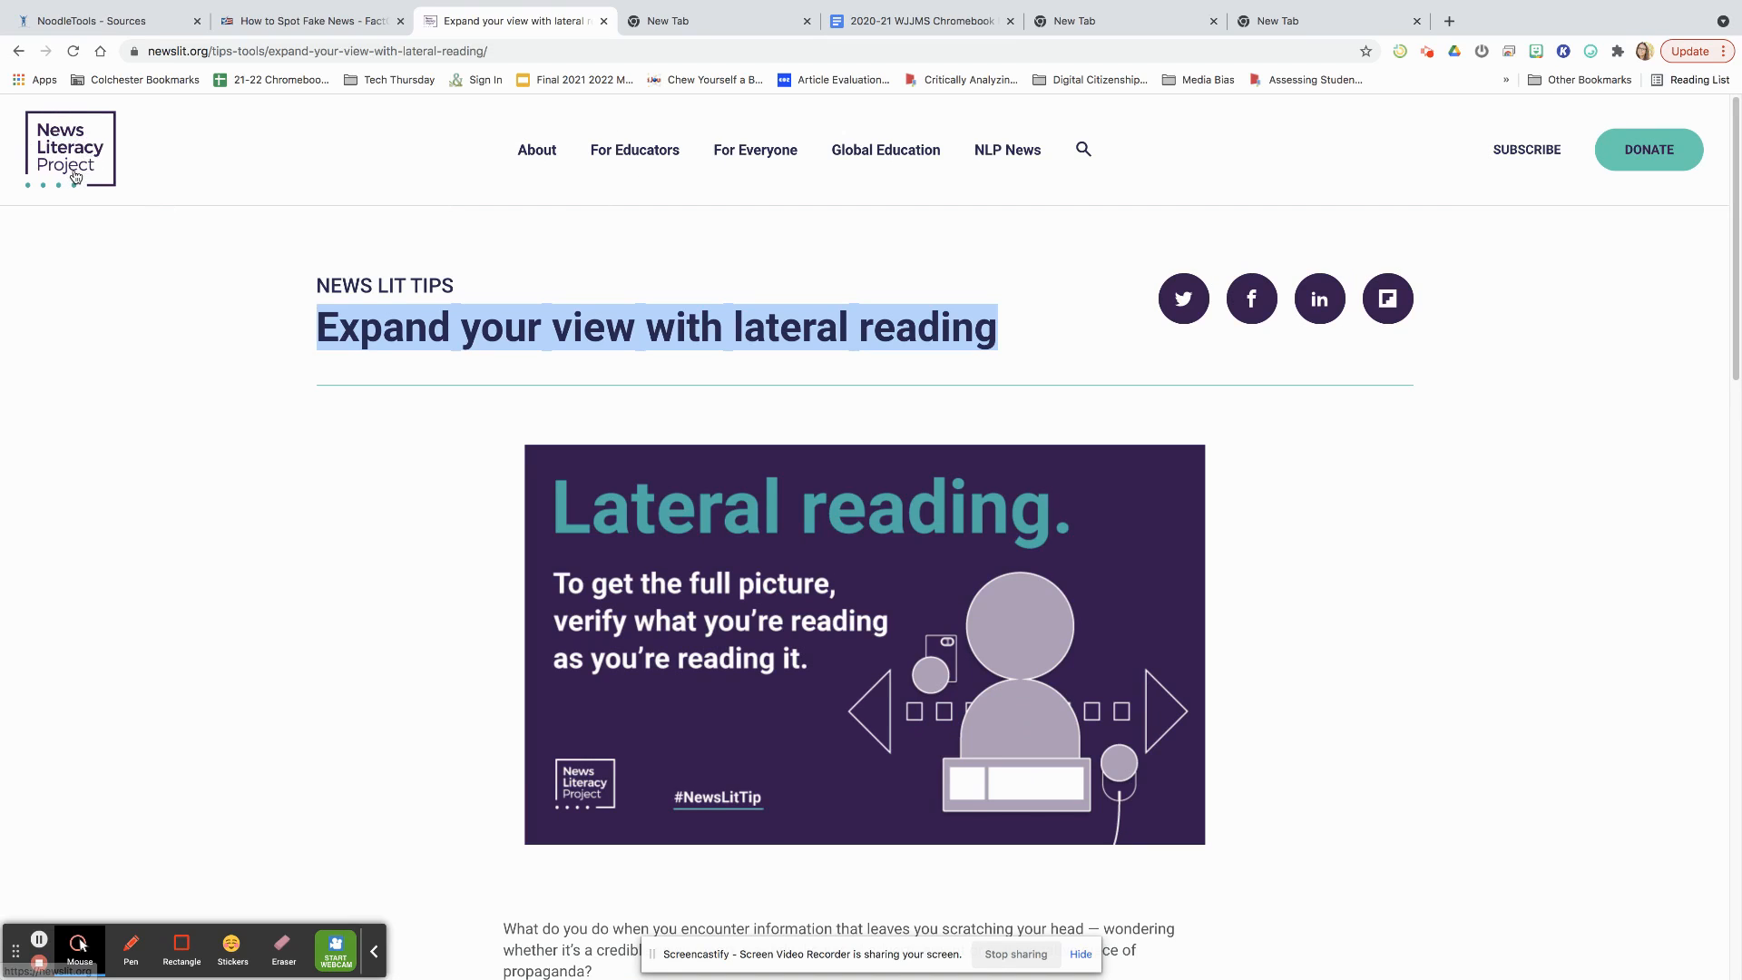
click(74, 22)
click(414, 717)
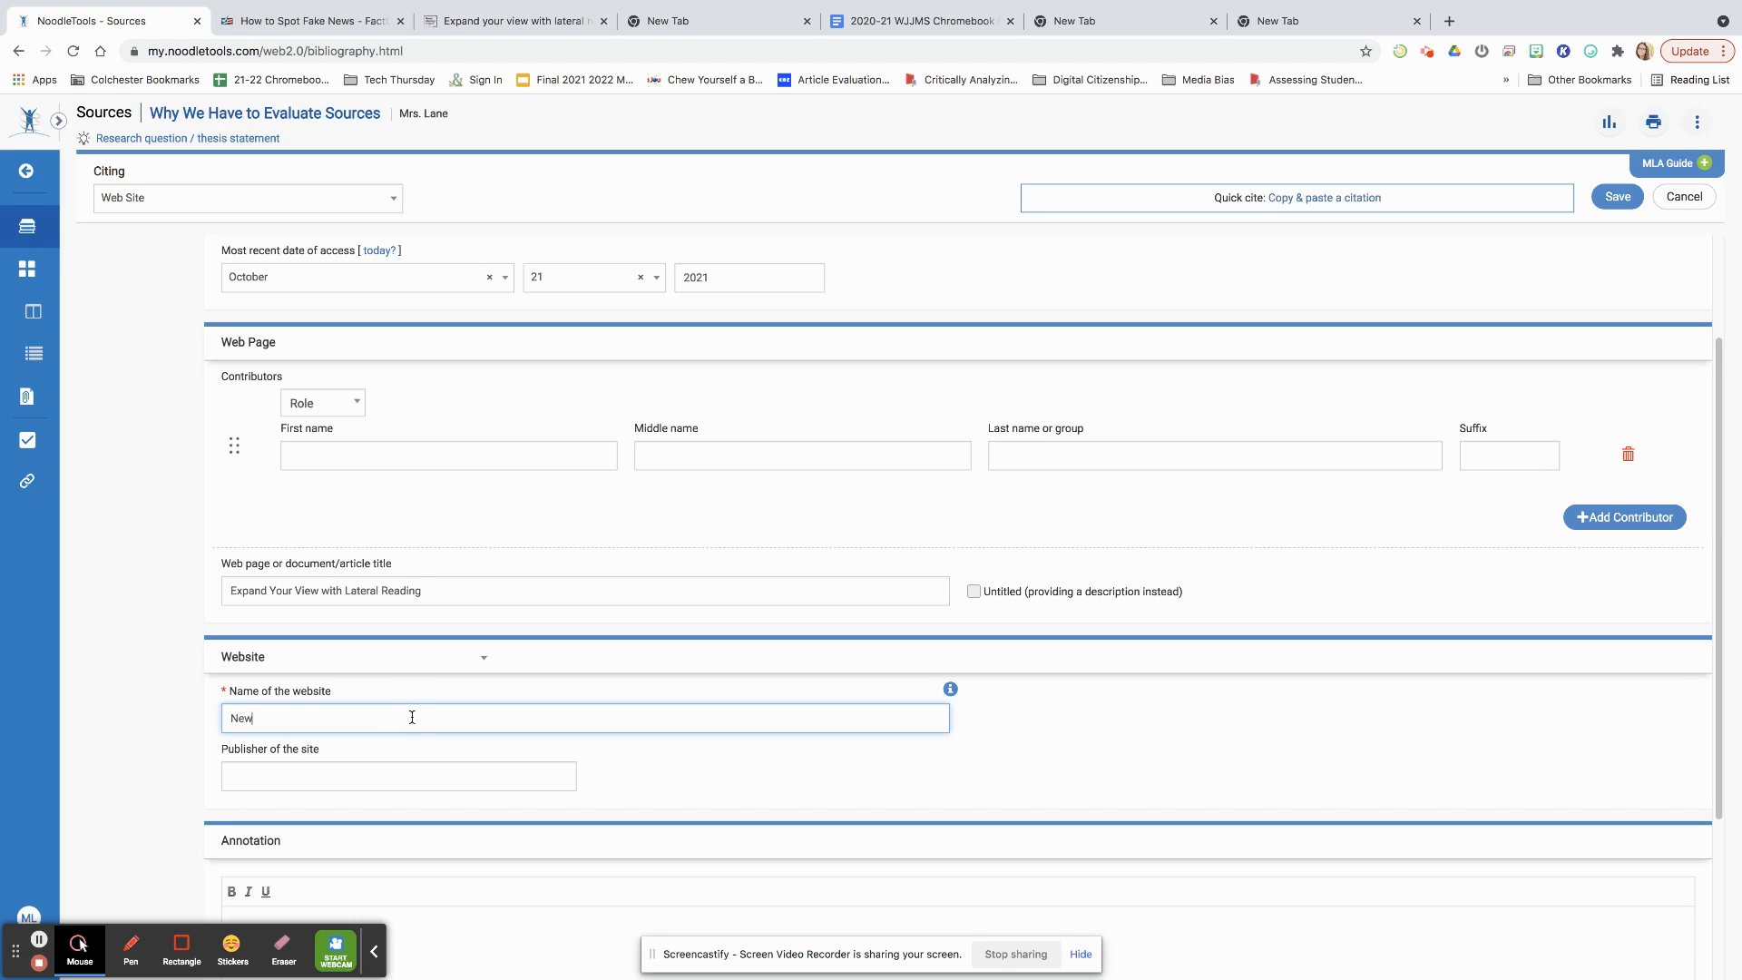
text(News Literacy Project)
Check the article's footer and the help for the publisher field, and save the citation with the publisher left blank
click(426, 22)
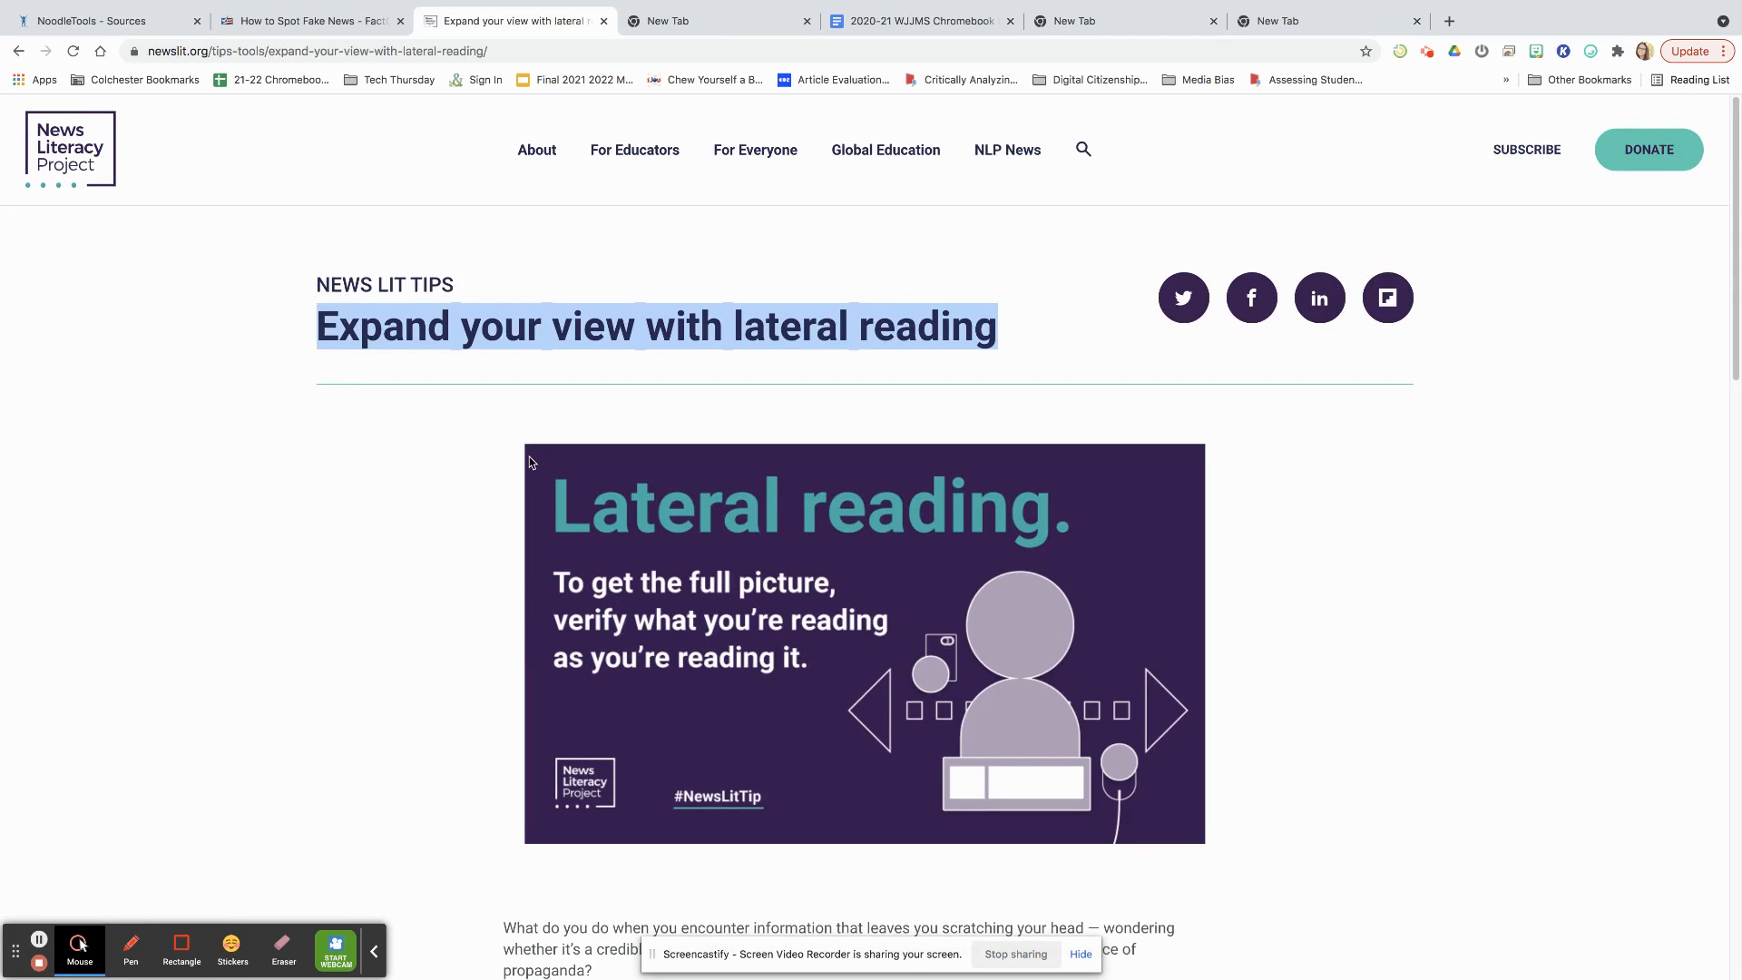
scroll(531, 461, down, 20)
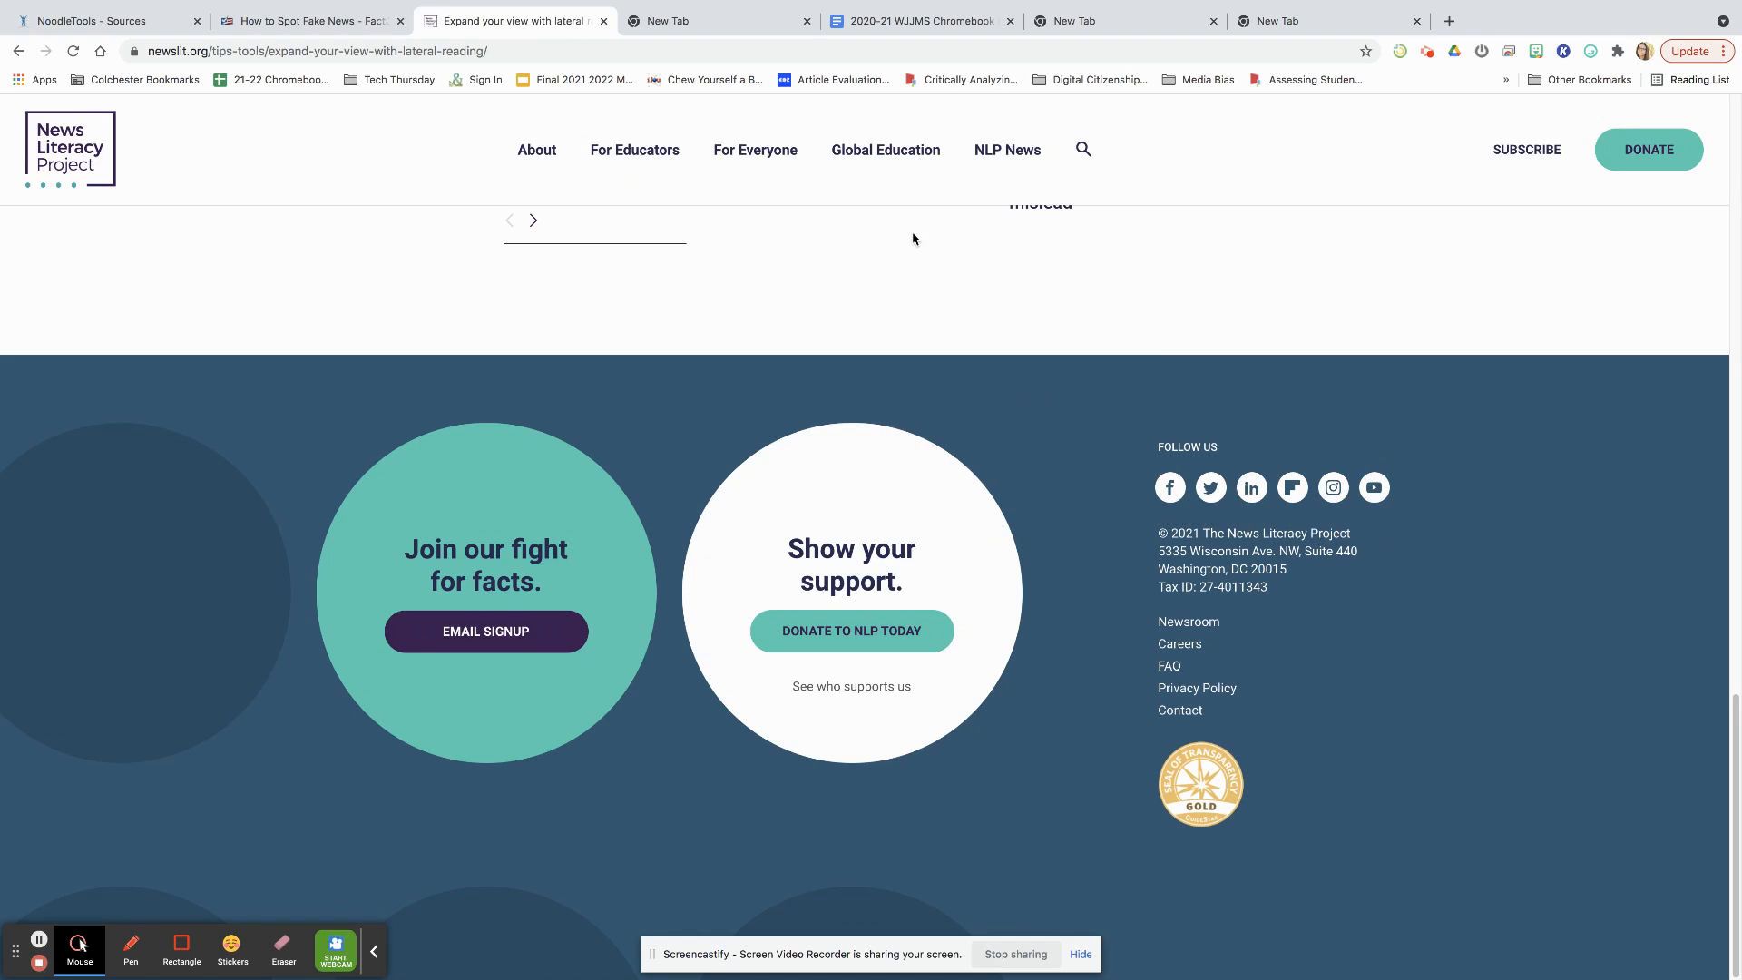
click(108, 16)
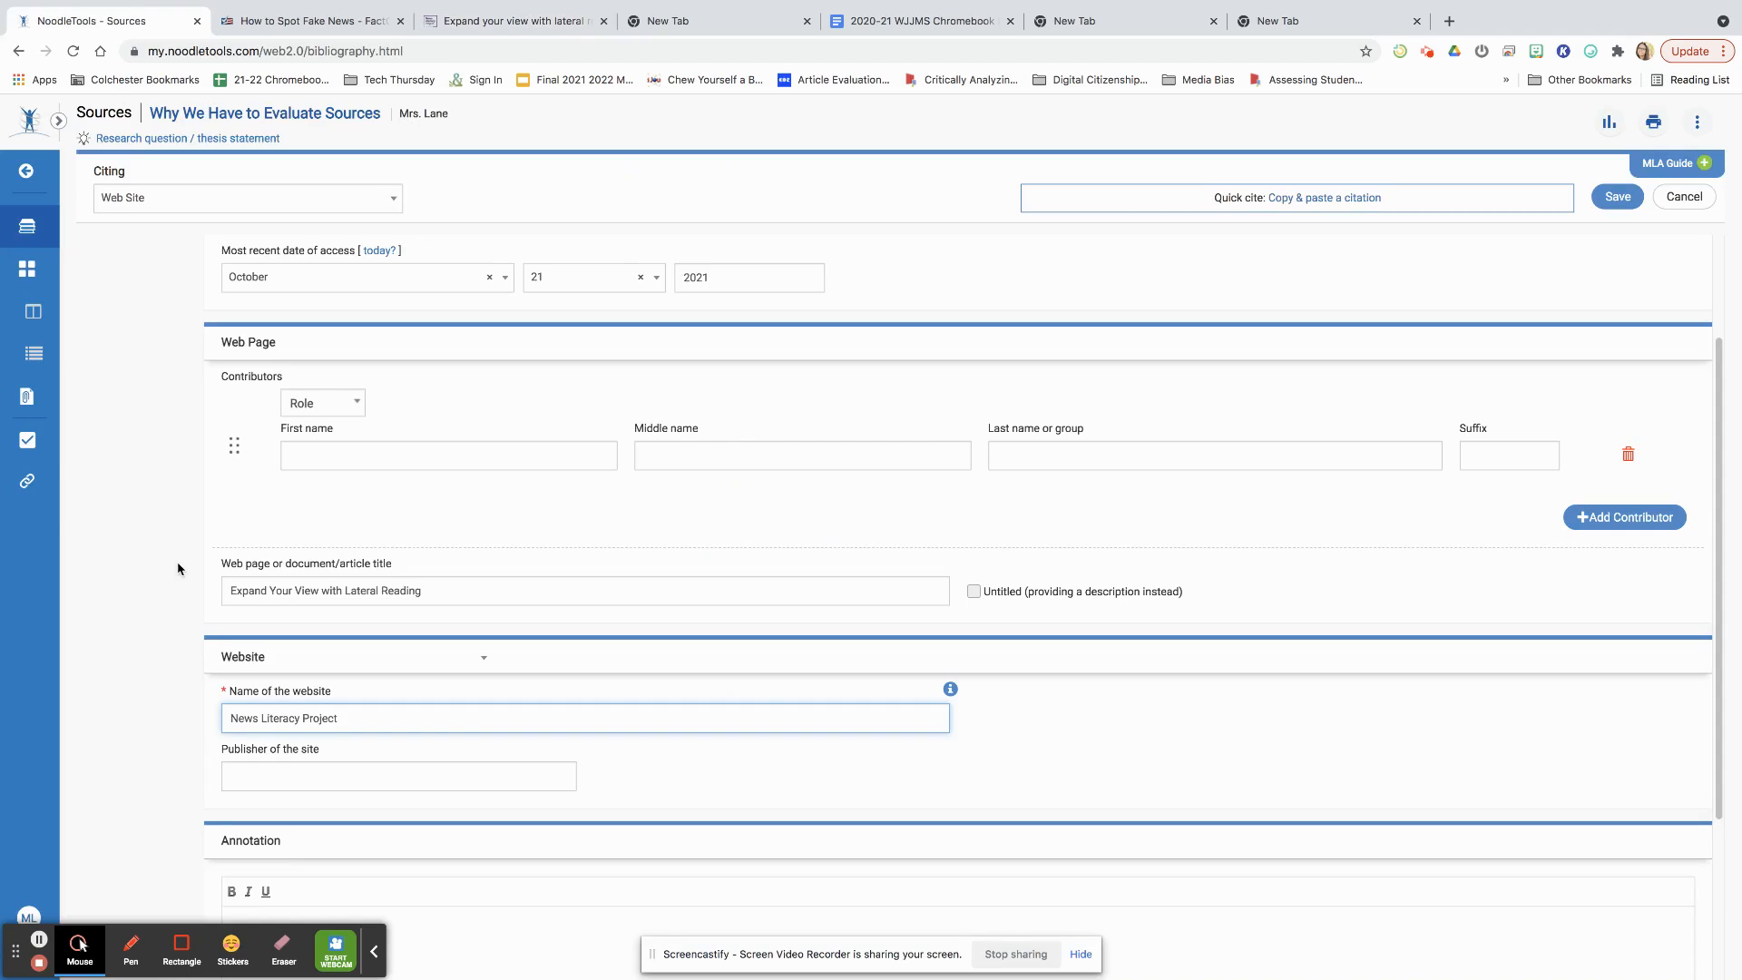
click(307, 771)
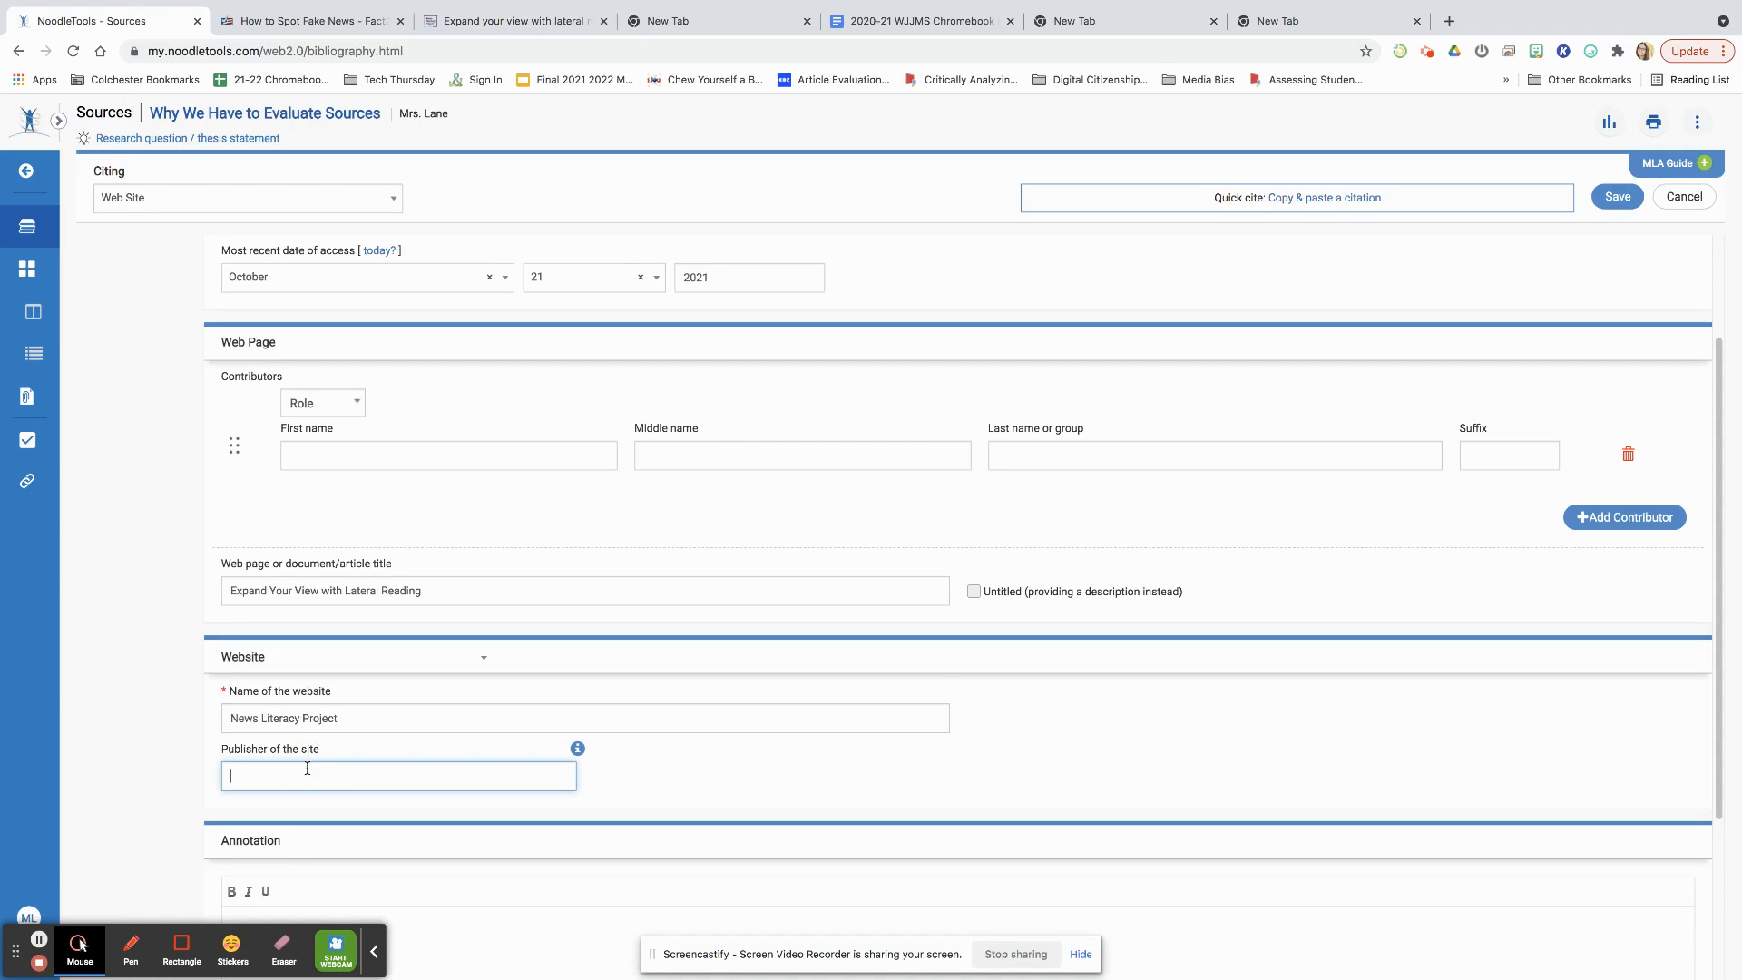
click(581, 752)
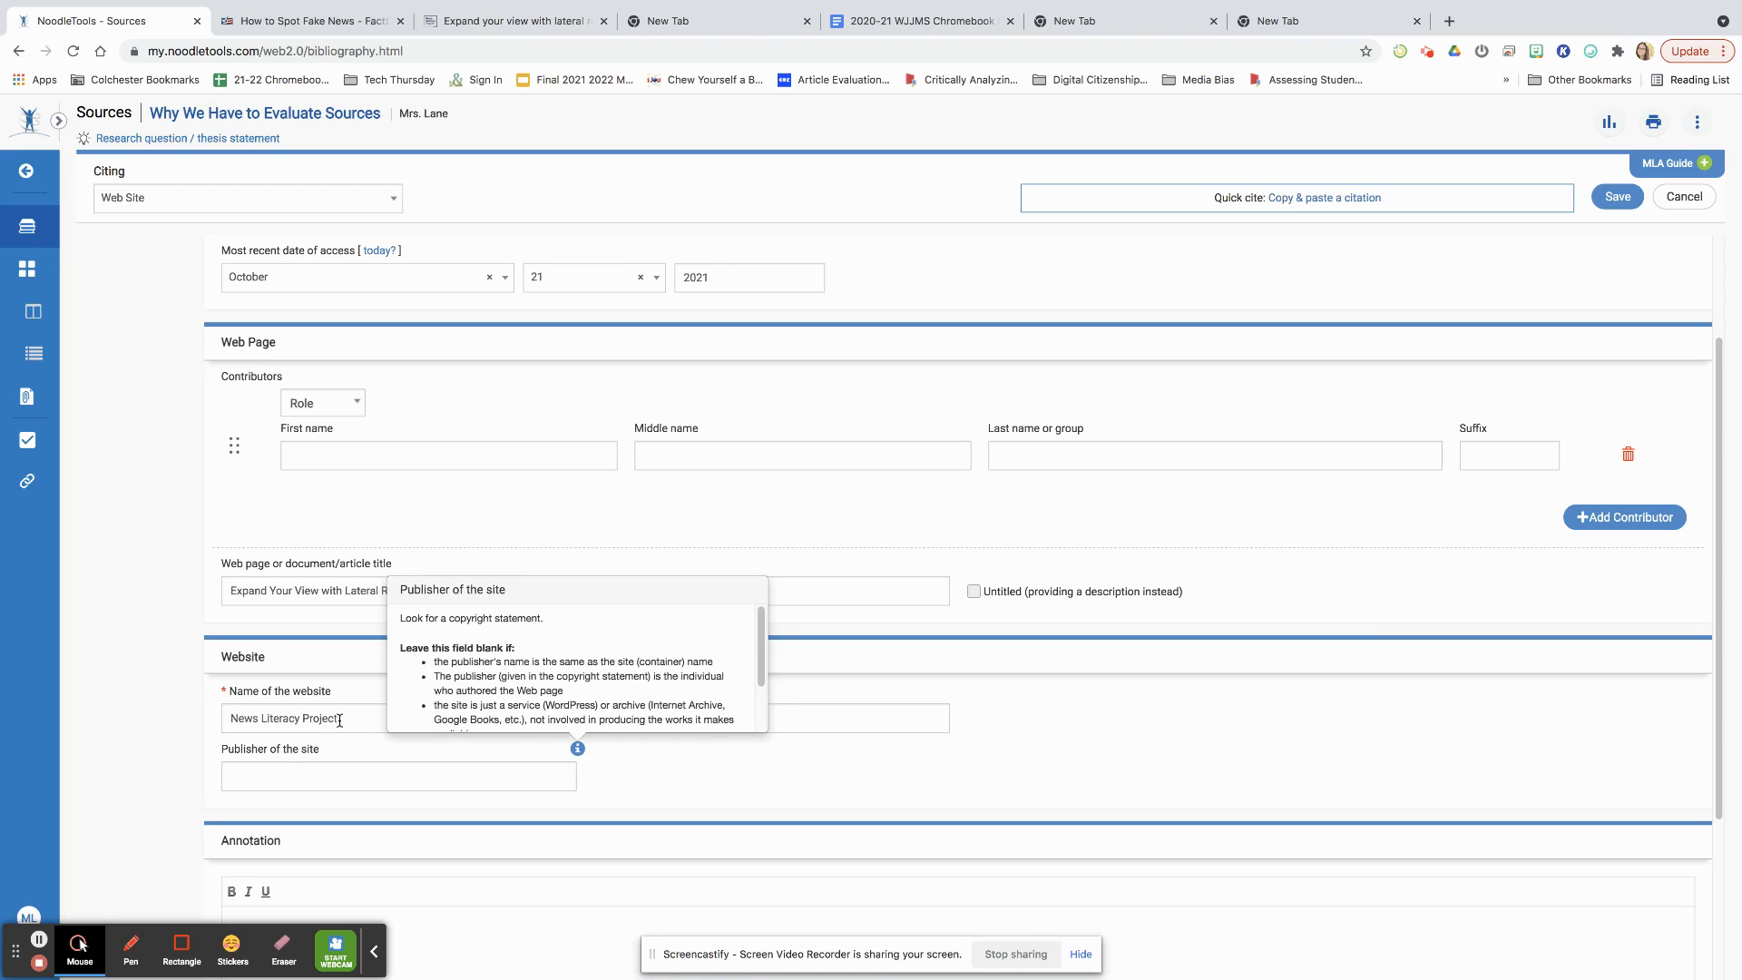
scroll(340, 720, down, 3)
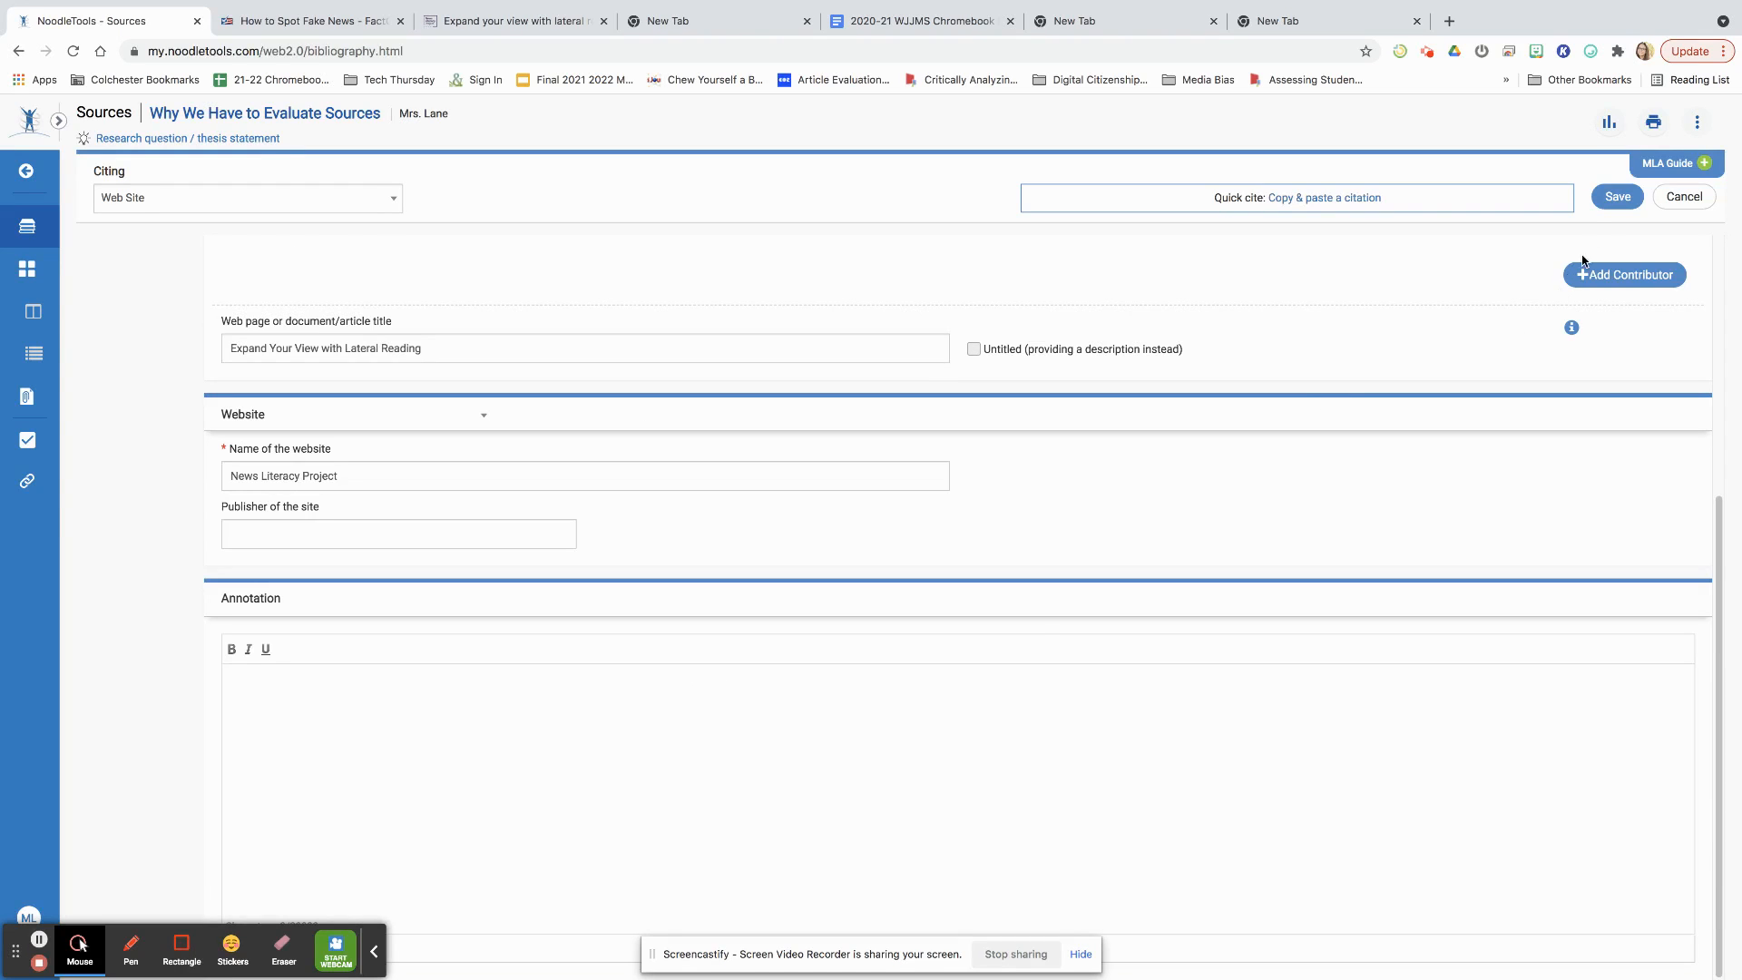
click(1616, 198)
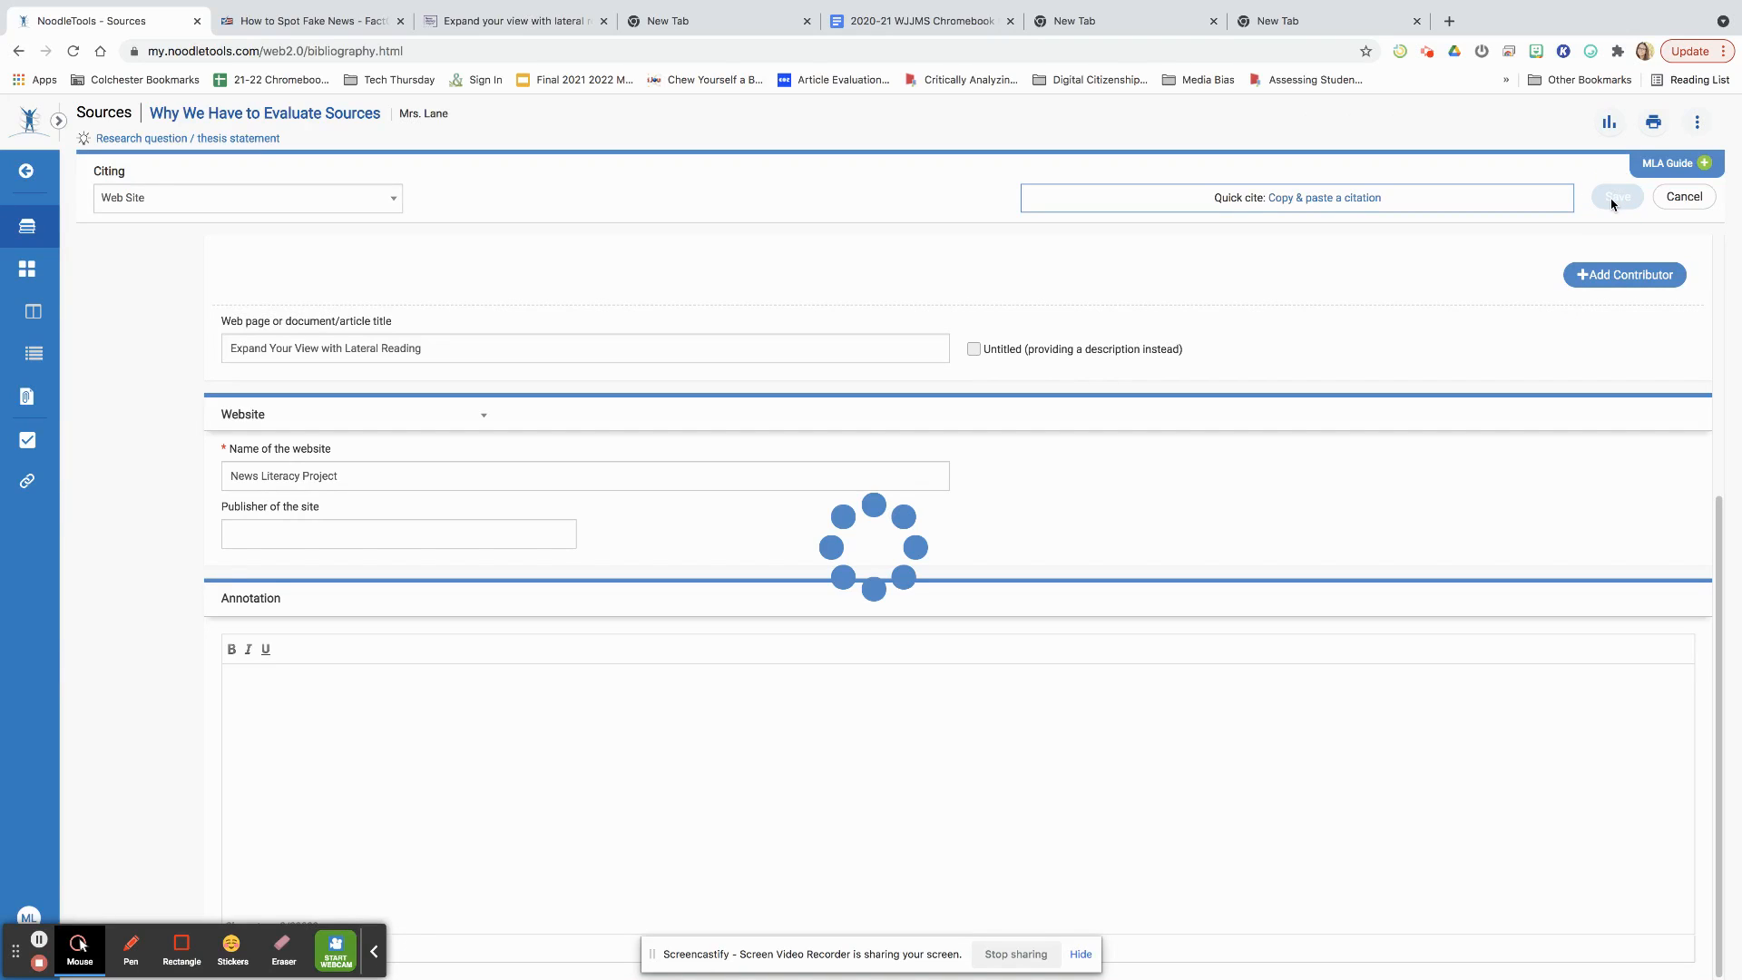